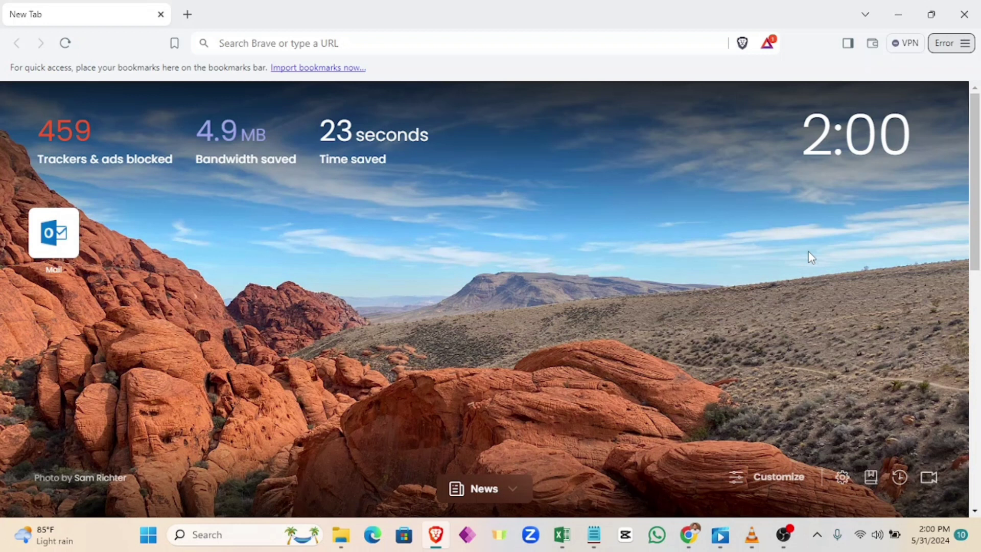
# Step: Load the router's admin login page at 192.168.0.1 in Brave
pyautogui.click(290, 43)
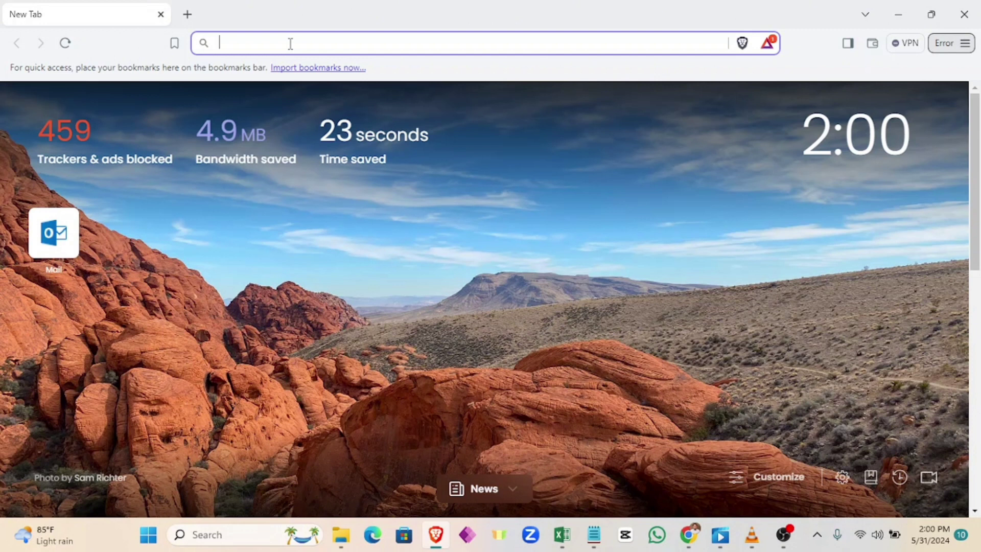
pyautogui.write('19')
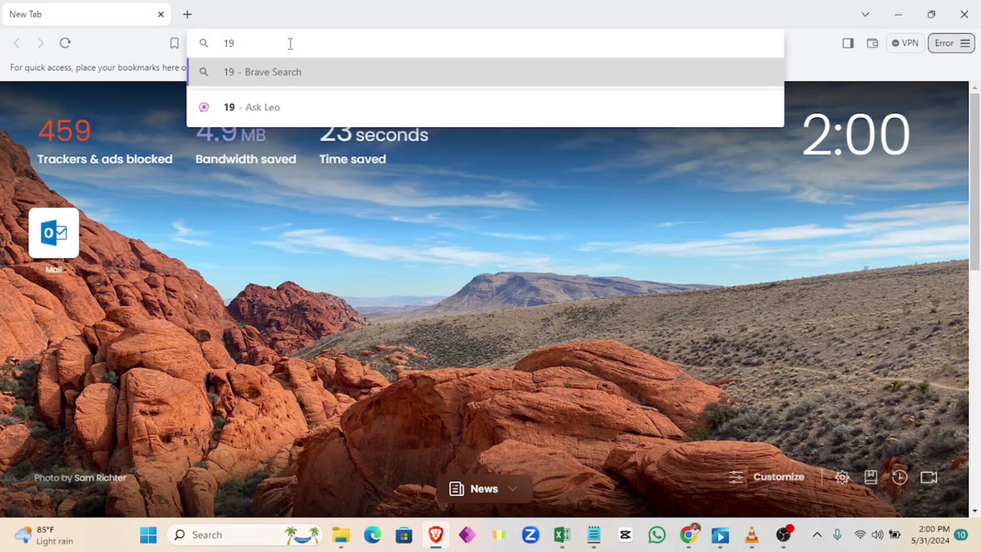
pyautogui.write('2.1')
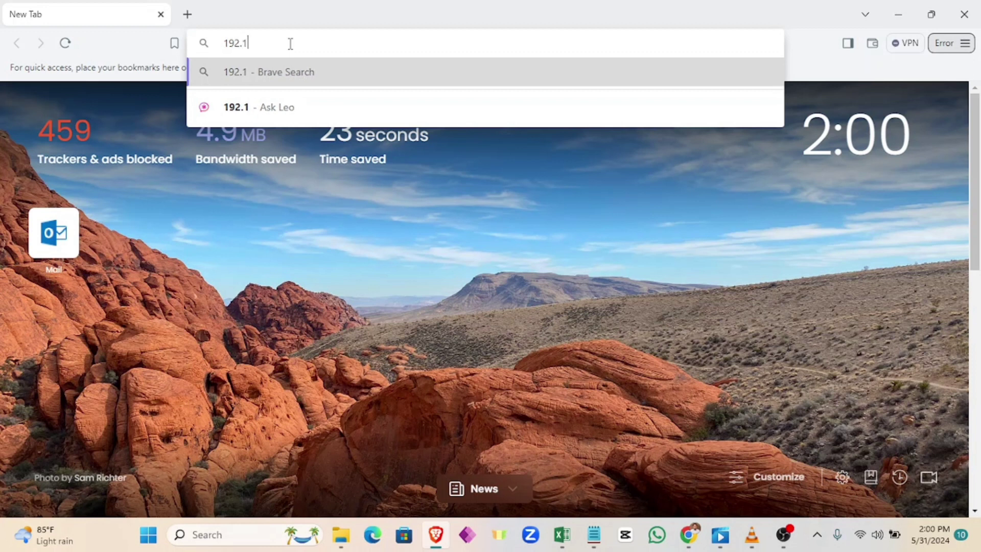
pyautogui.write('68')
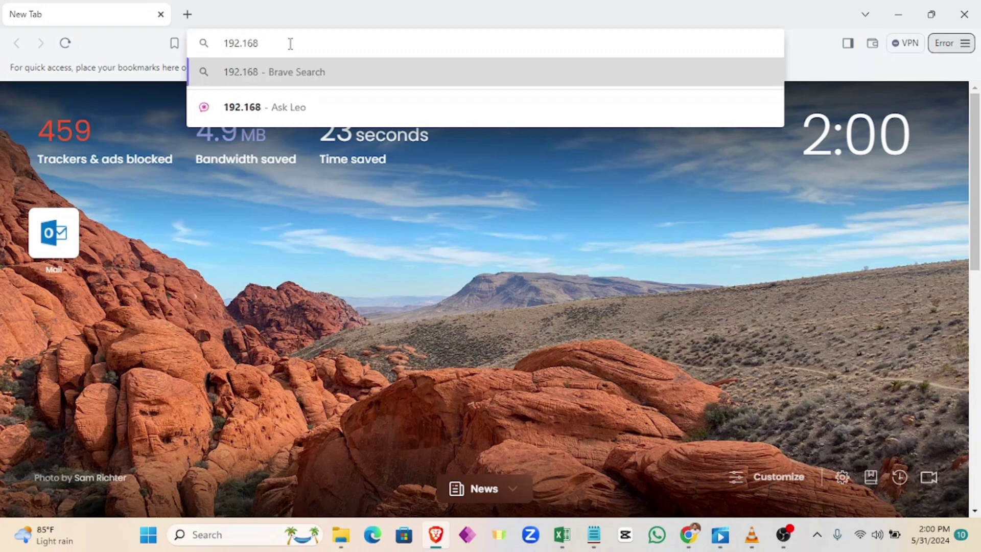
pyautogui.write('.0.1')
pyautogui.press('Return')
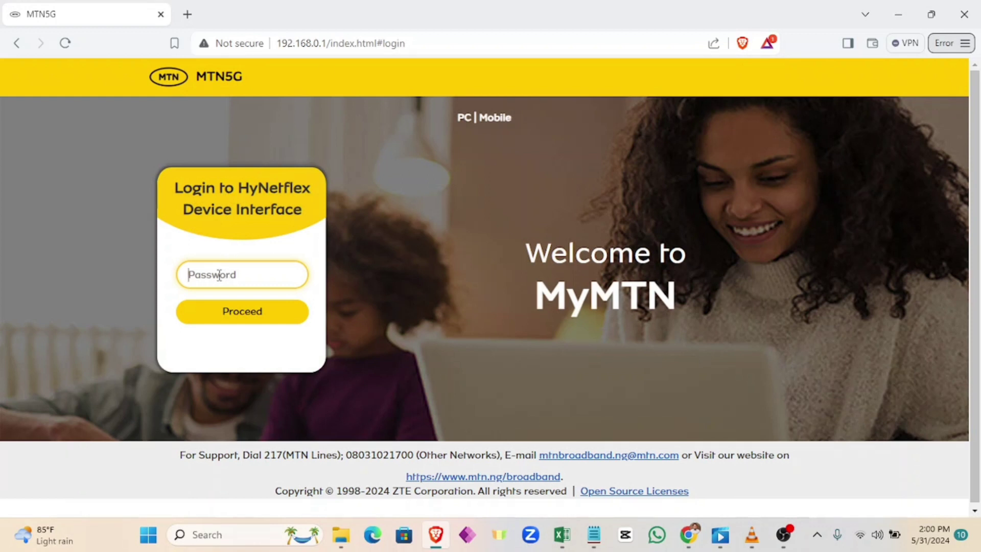
# Step: Log in with the admin password and decline Brave's offer to save it
pyautogui.write('admin')
pyautogui.click(230, 317)
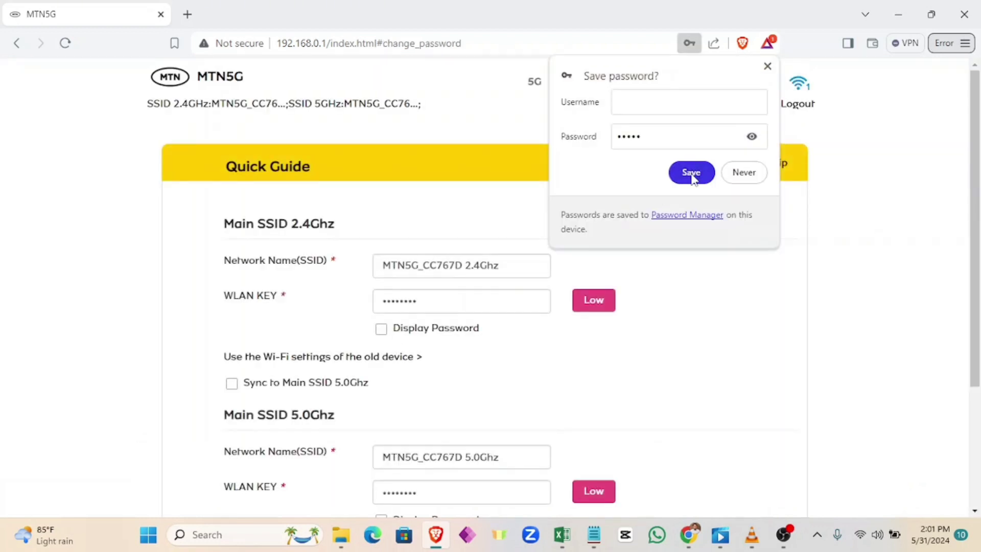
pyautogui.click(766, 66)
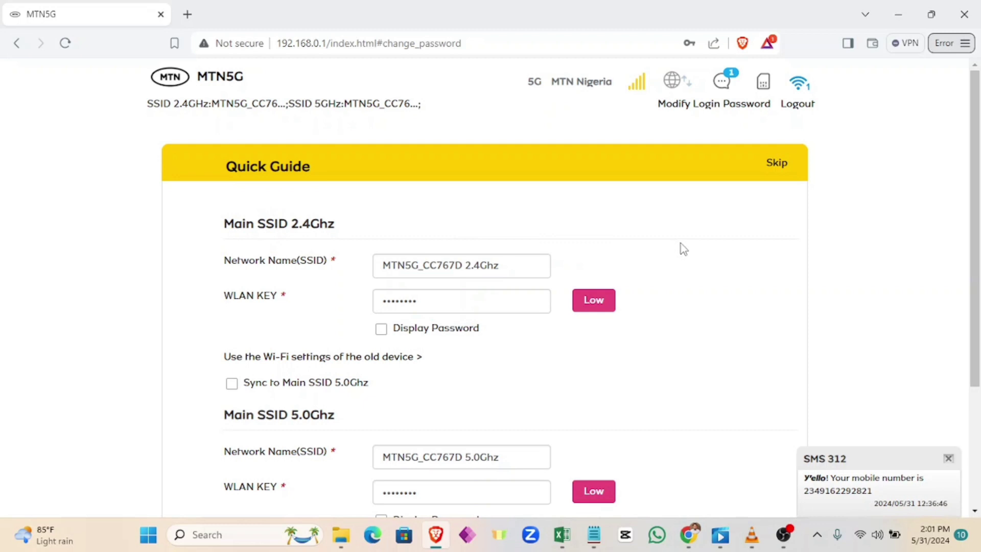
pyautogui.scroll(-1, 679, 245)
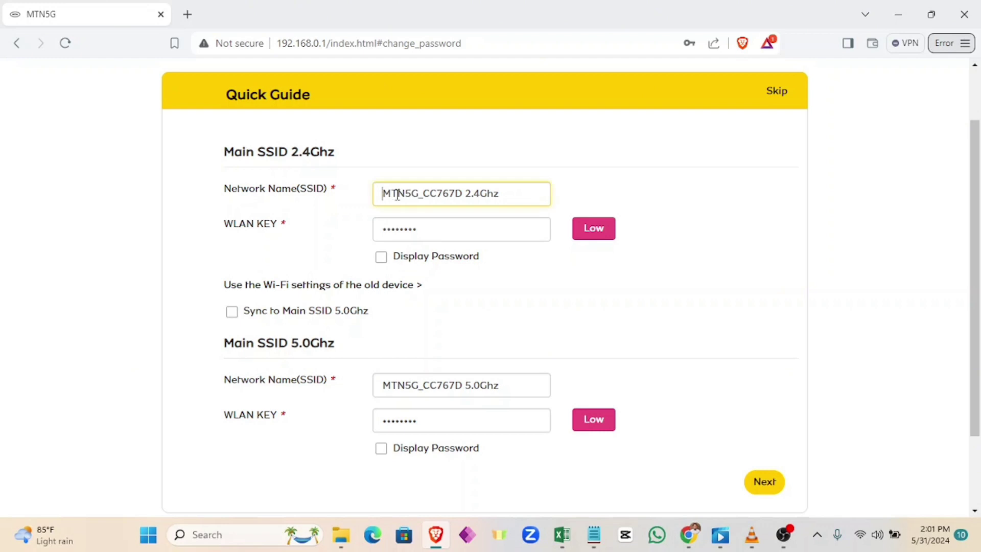
pyautogui.moveTo(384, 195); pyautogui.dragTo(506, 199)
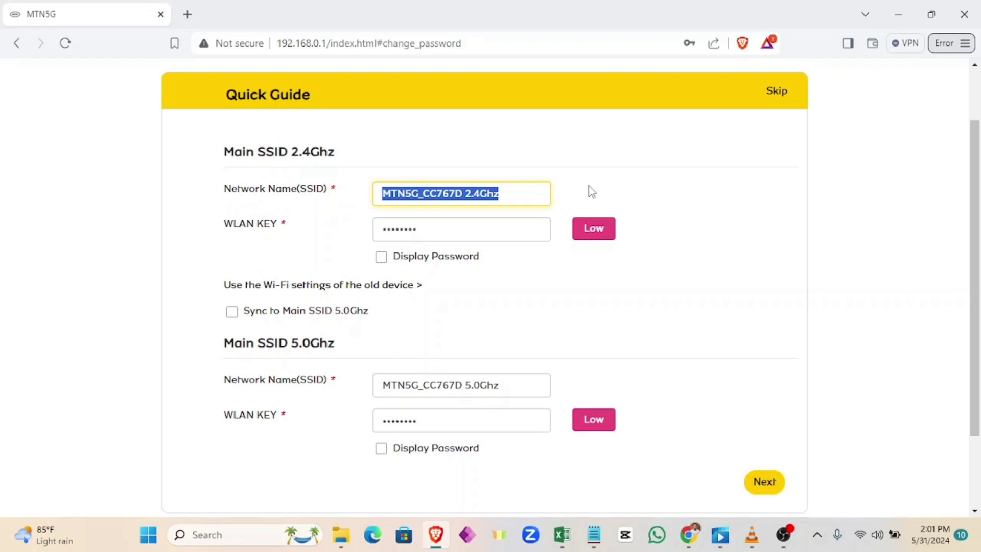
pyautogui.moveTo(384, 394); pyautogui.dragTo(508, 383)
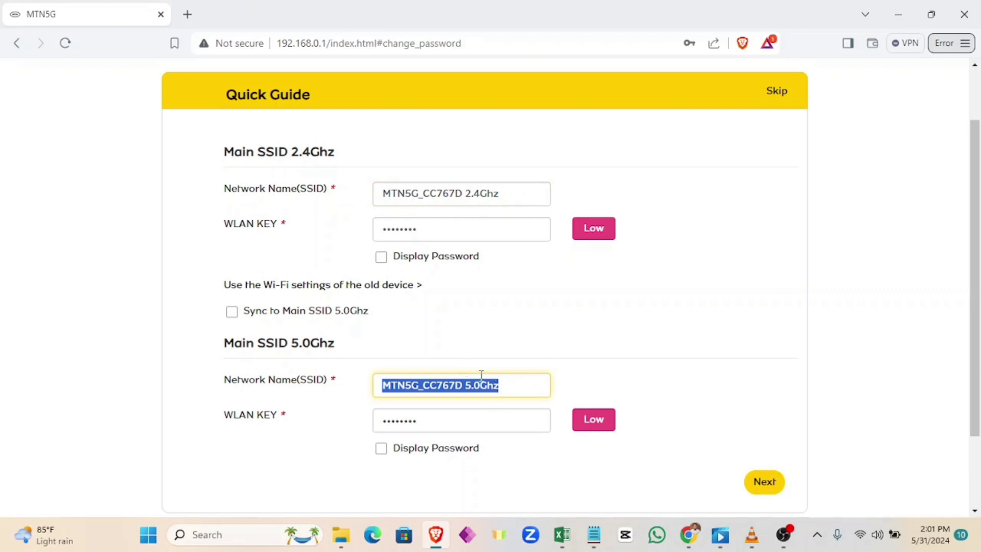
pyautogui.moveTo(335, 345); pyautogui.dragTo(222, 350)
pyautogui.click(317, 344)
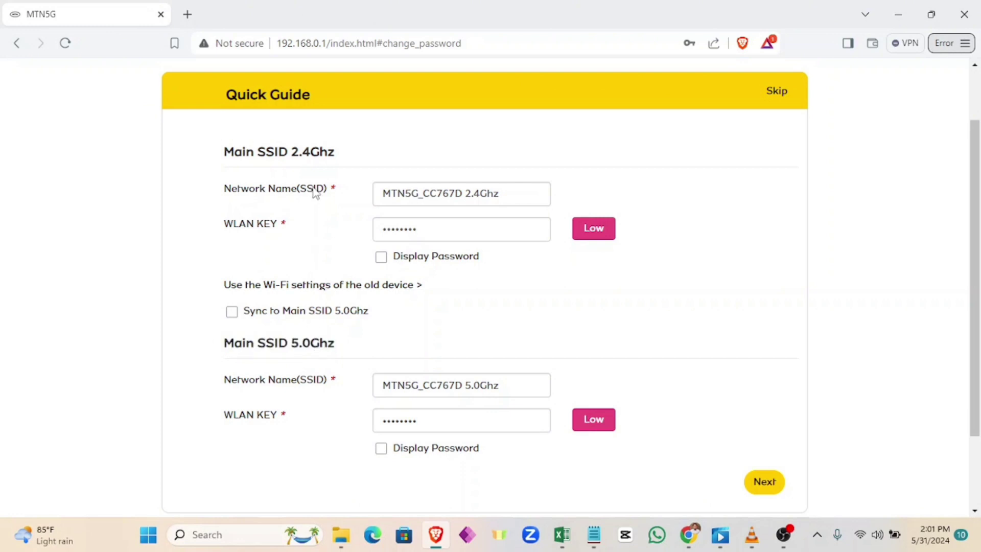
pyautogui.moveTo(339, 154); pyautogui.dragTo(222, 152)
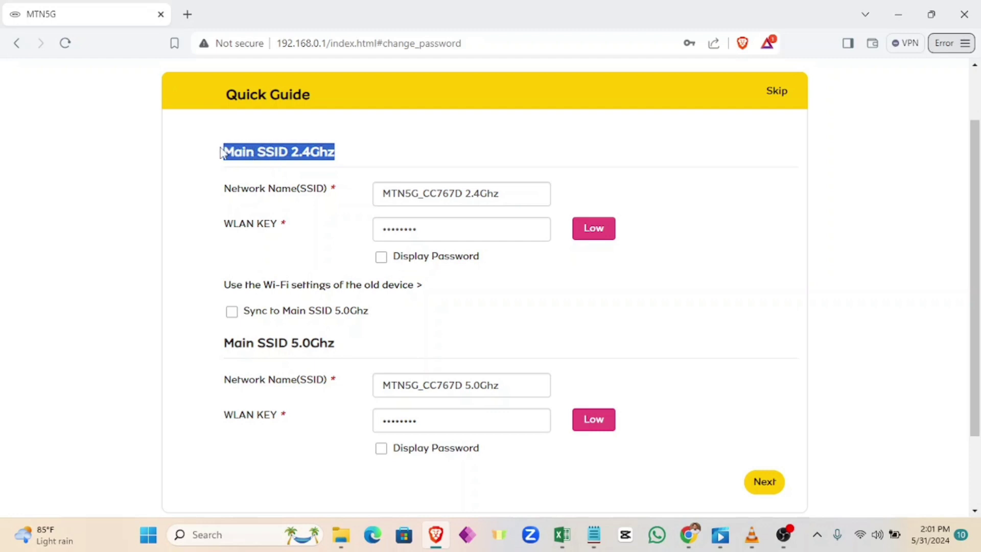
pyautogui.click(359, 158)
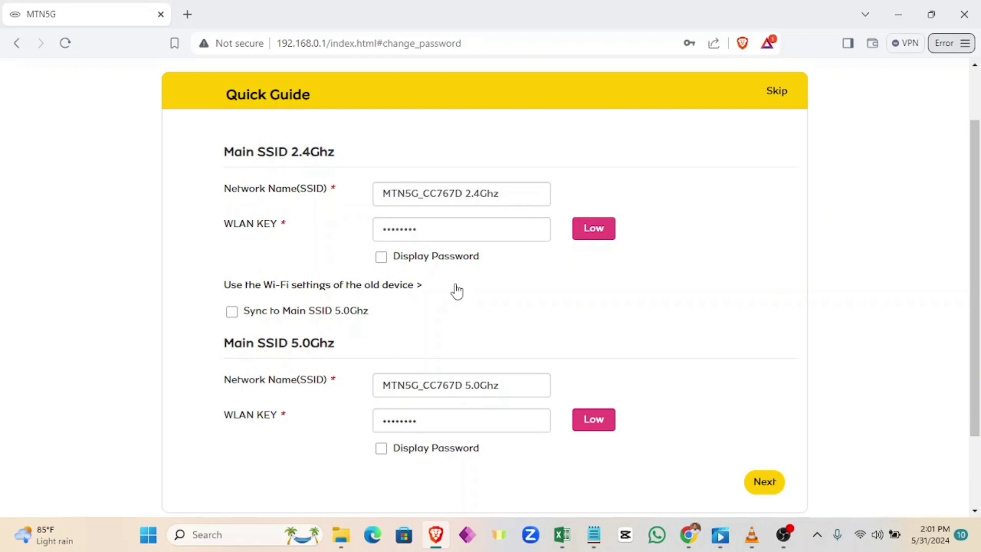
pyautogui.click(381, 257)
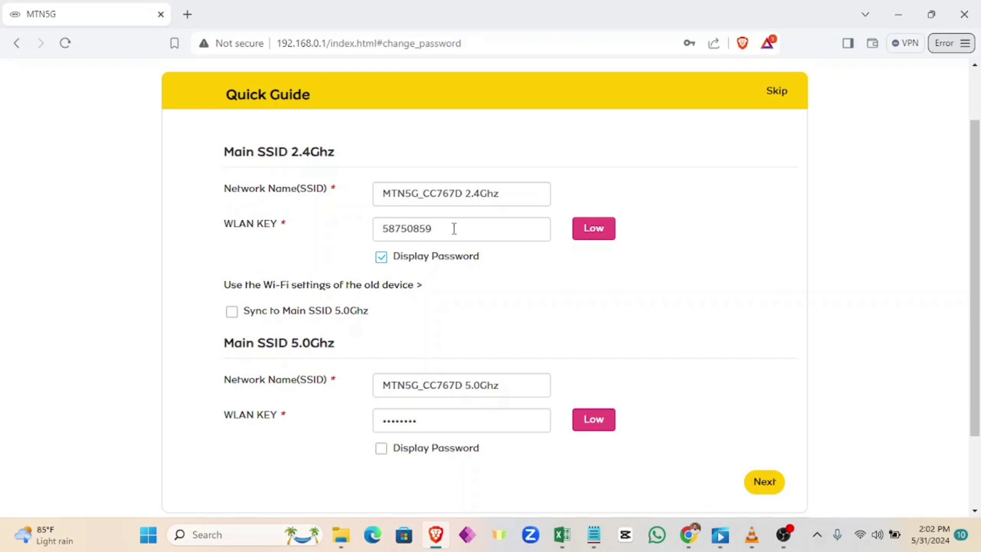
pyautogui.moveTo(454, 228); pyautogui.dragTo(370, 234)
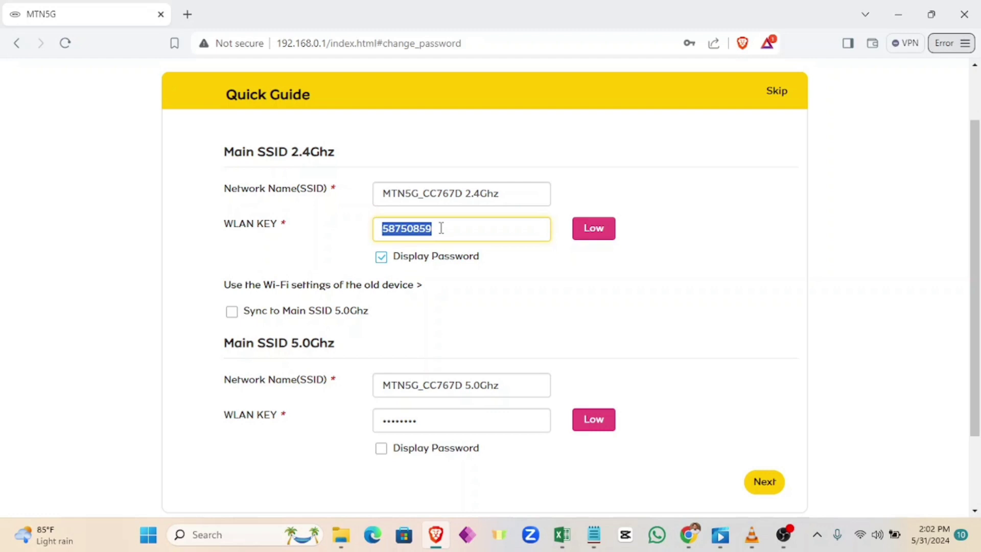
pyautogui.click(441, 228)
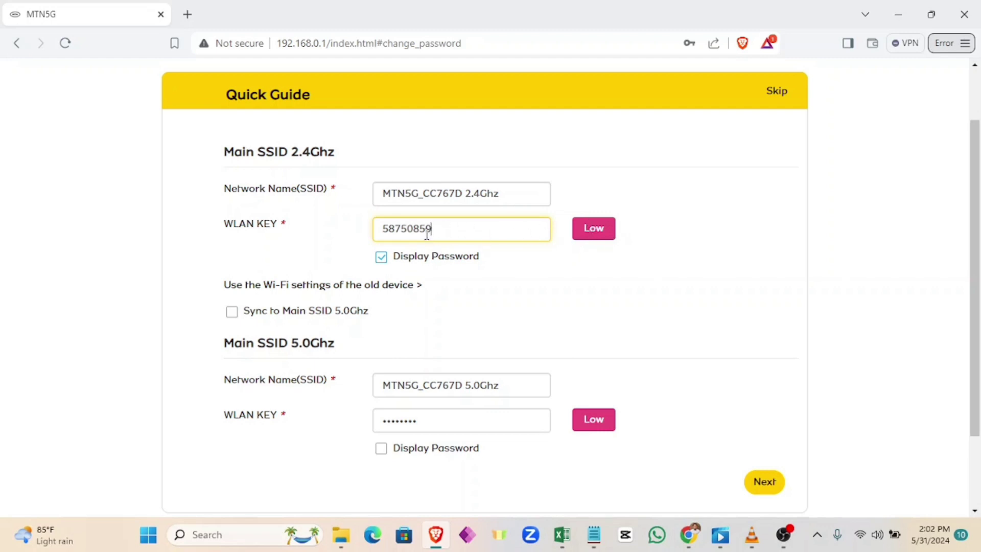
pyautogui.click(381, 258)
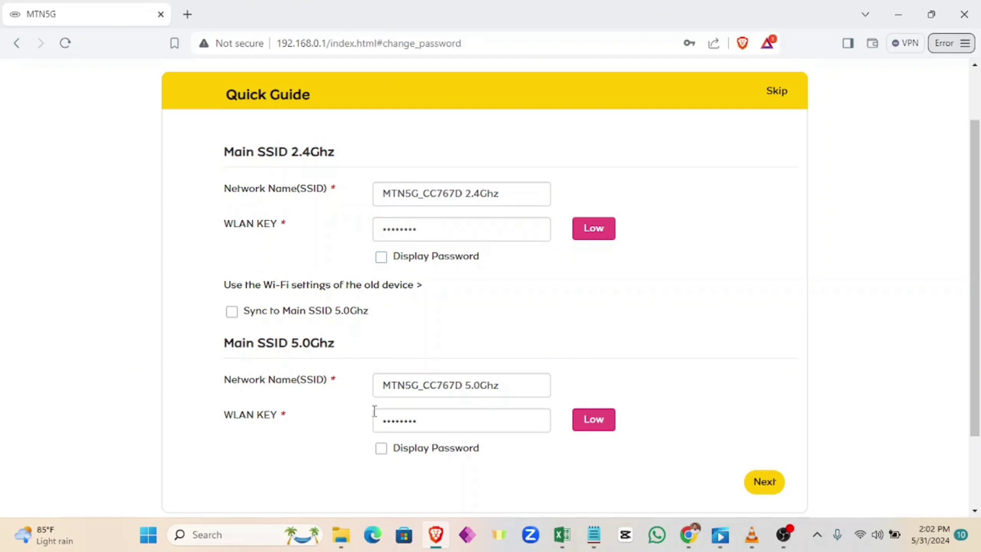
pyautogui.click(382, 455)
pyautogui.click(381, 449)
# Step: Briefly reveal the 2.4Ghz Wi-Fi key in the Quick Guide, then hide it again
pyautogui.scroll(-2, 452, 228)
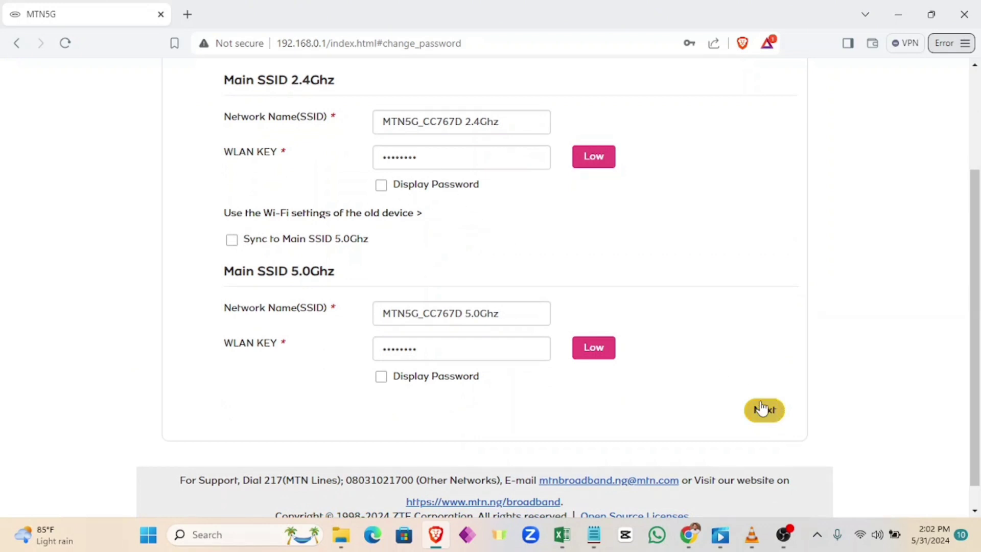
pyautogui.scroll(1, 449, 214)
pyautogui.scroll(1, 463, 214)
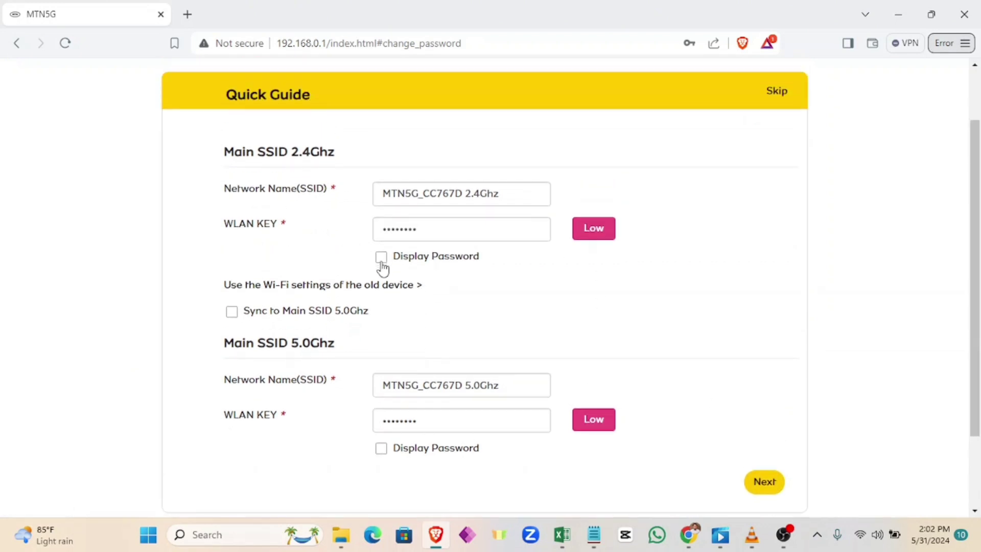
pyautogui.click(381, 257)
pyautogui.click(382, 257)
pyautogui.scroll(-2, 542, 319)
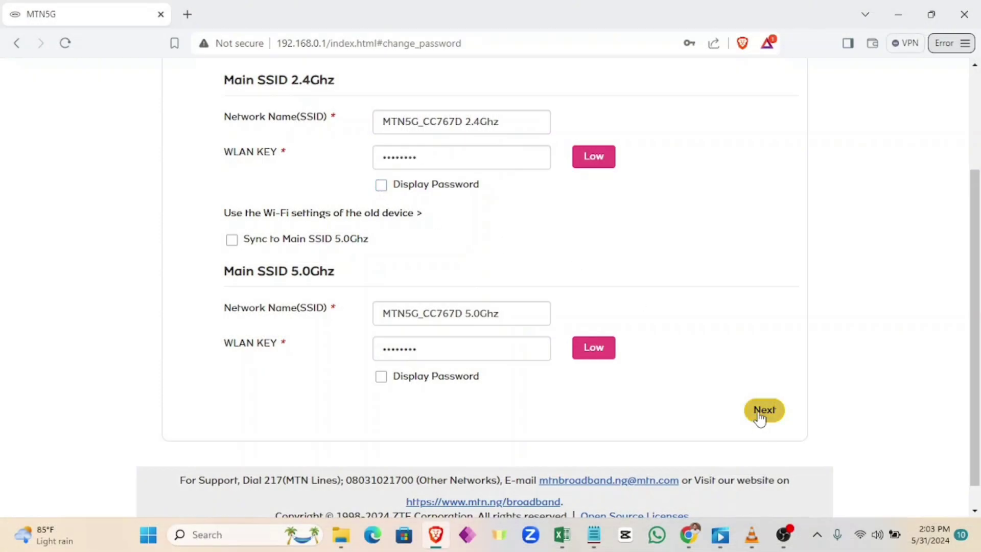
# Step: Advance through Settings For Network Access and Recommended Features, then finish the Quick Guide
pyautogui.click(761, 412)
pyautogui.scroll(1, 623, 322)
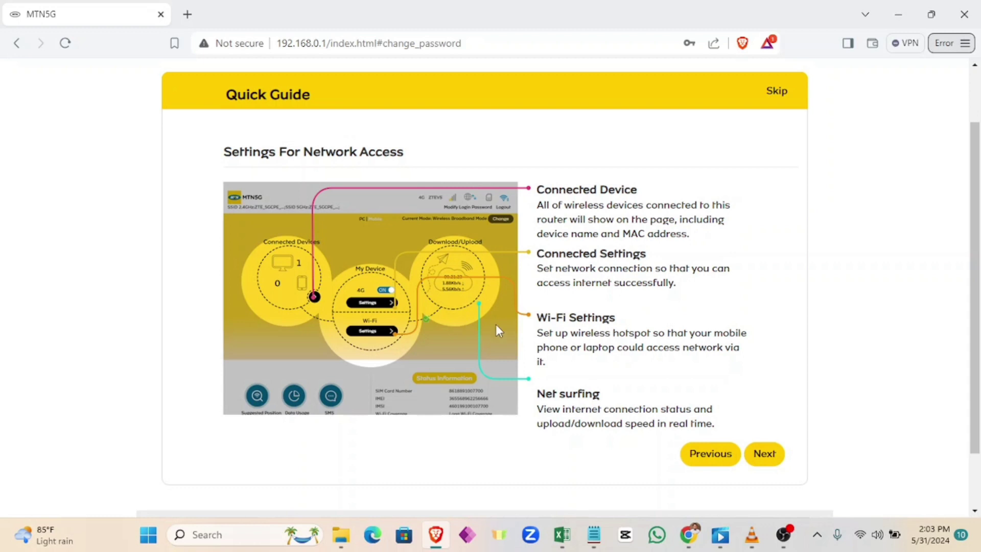
pyautogui.click(763, 454)
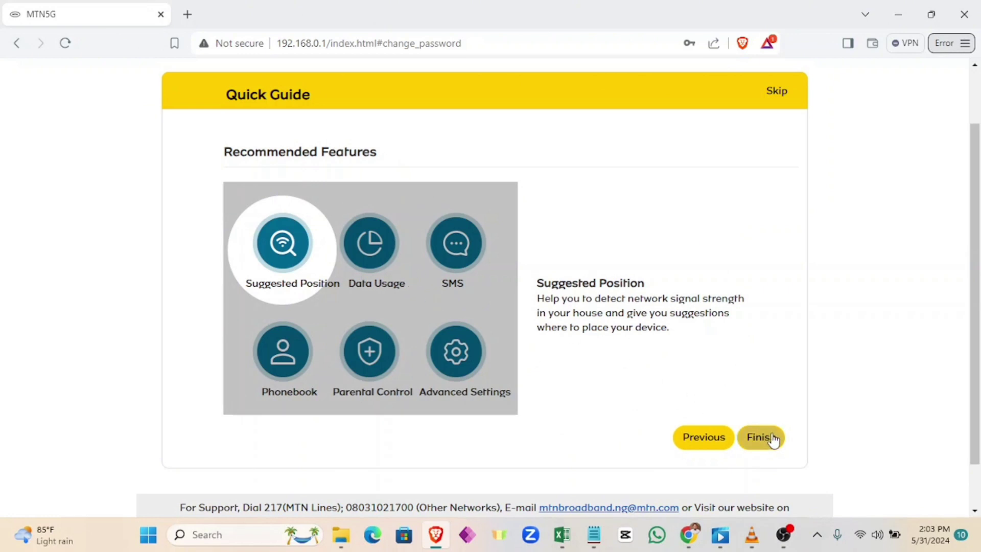
pyautogui.click(765, 442)
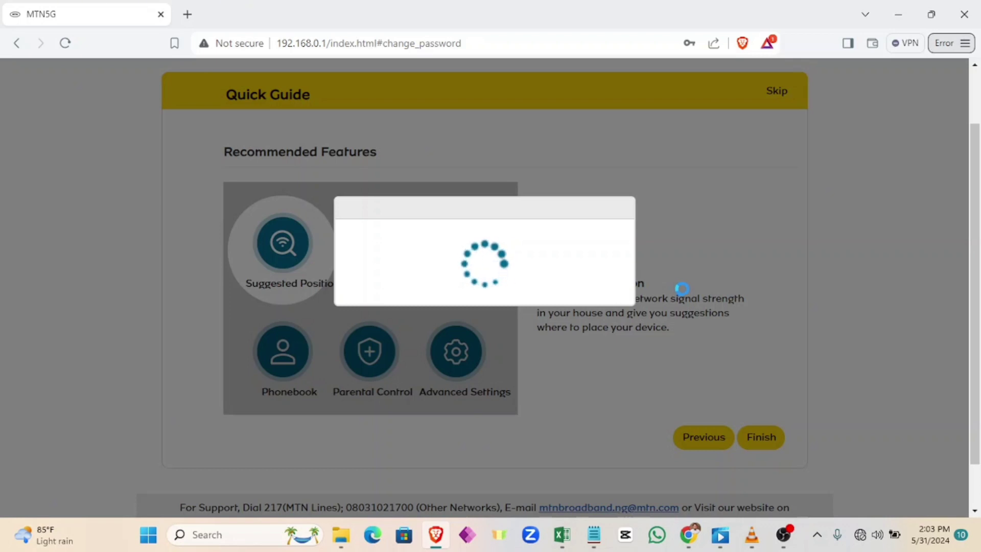
# Step: Wait for the Quick Guide settings to apply until the logged-out alert appears
pyautogui.moveTo(861, 536)
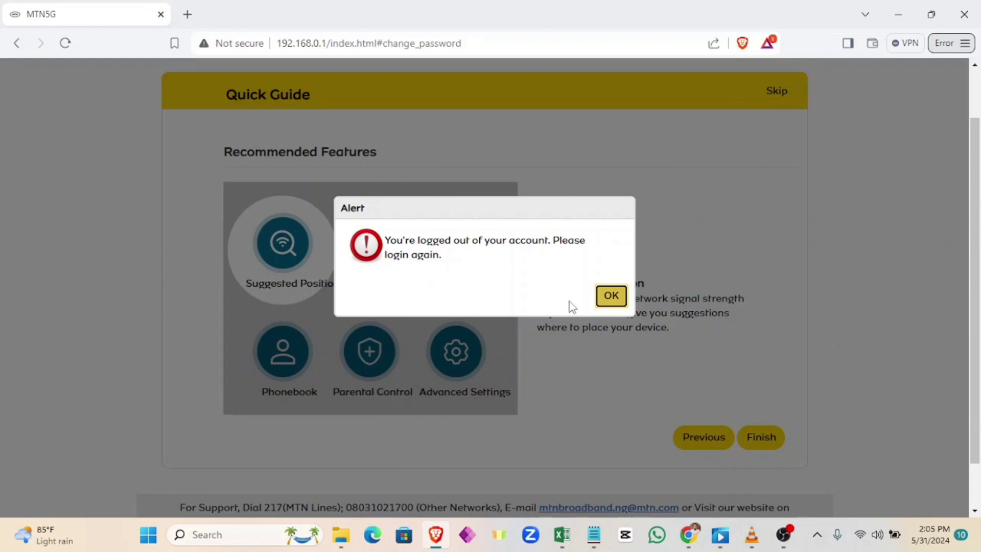
# Step: Acknowledge the logged-out notice and dismiss the browser's save-password prompt
pyautogui.click(611, 301)
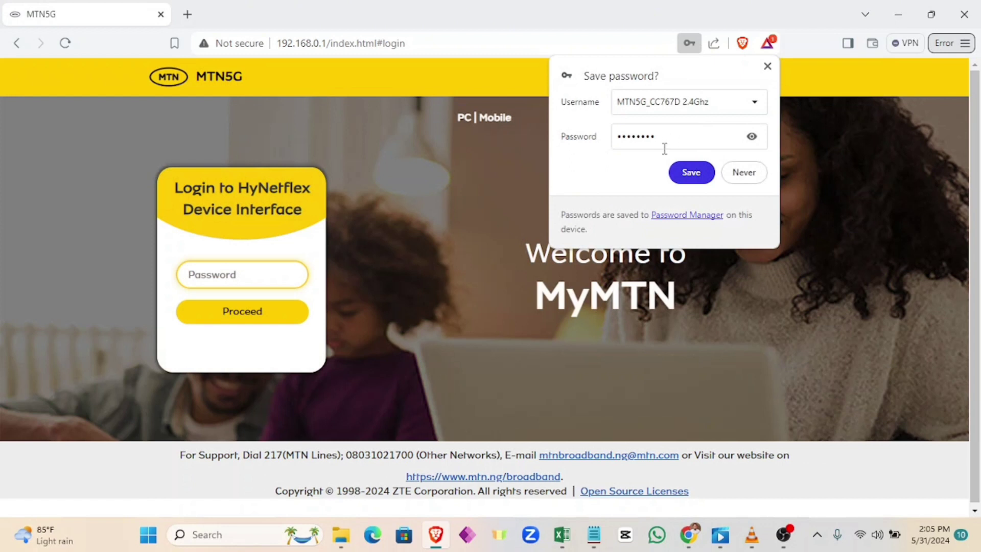
pyautogui.click(751, 137)
pyautogui.click(752, 137)
pyautogui.click(767, 66)
# Step: Log back in with the password, decline saving it, and close the SMS 312 notification
pyautogui.write('58')
pyautogui.press('Return')
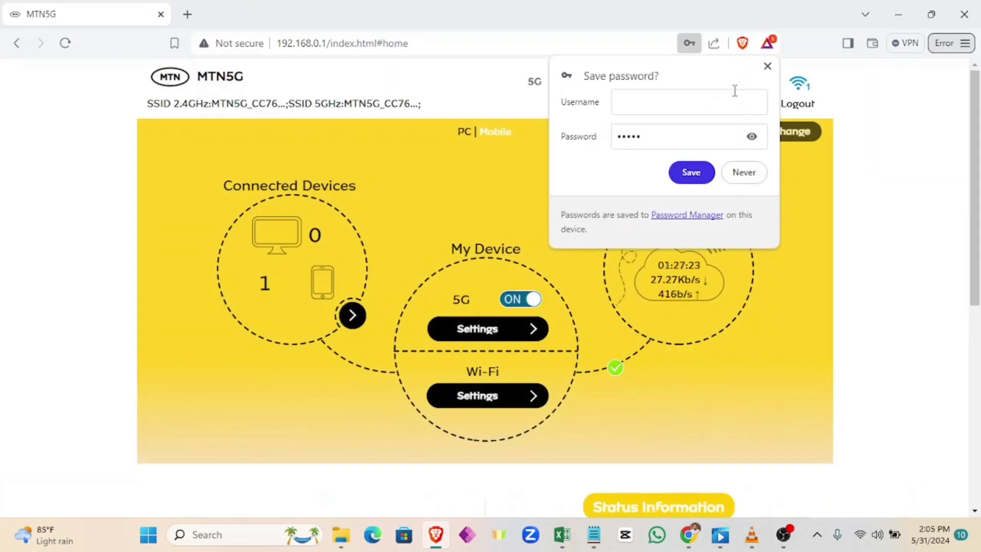
pyautogui.click(768, 66)
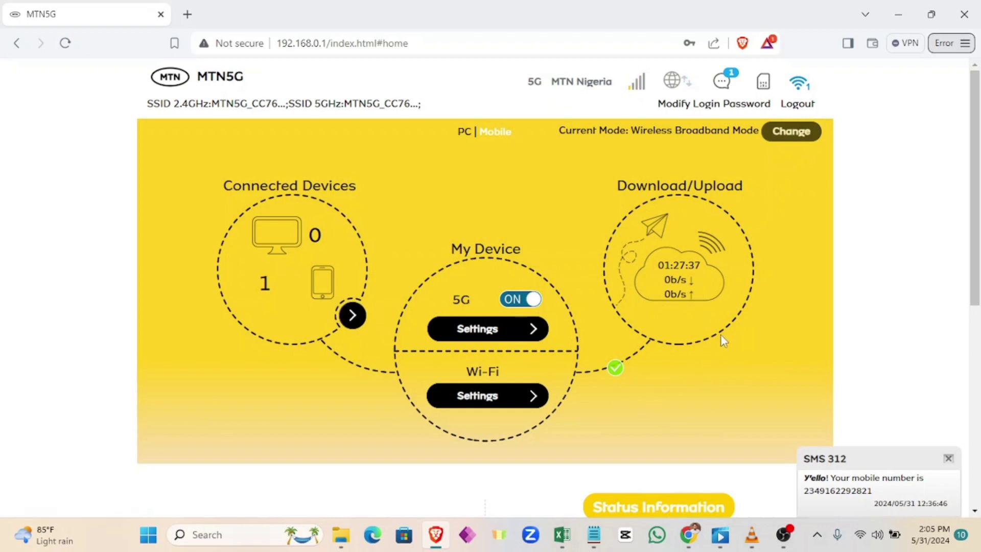
pyautogui.click(947, 458)
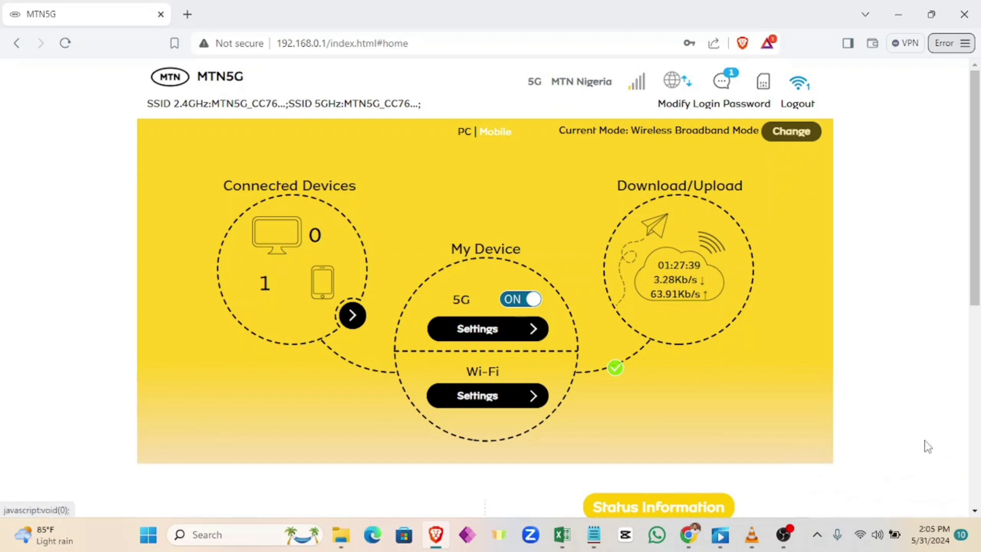
# Step: Visit the Login Password page, leave it unchanged, and return to the dashboard without saving the password
pyautogui.click(706, 106)
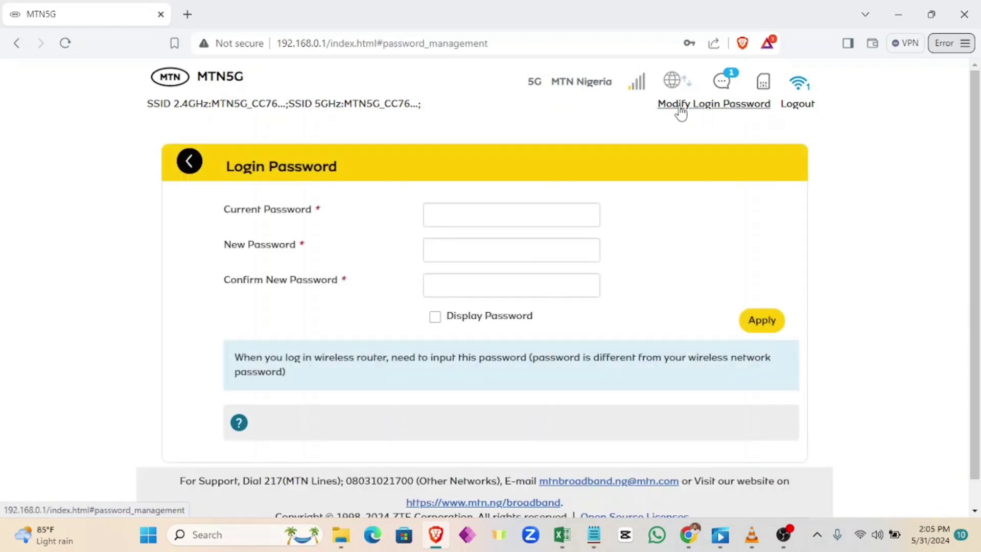
pyautogui.click(479, 216)
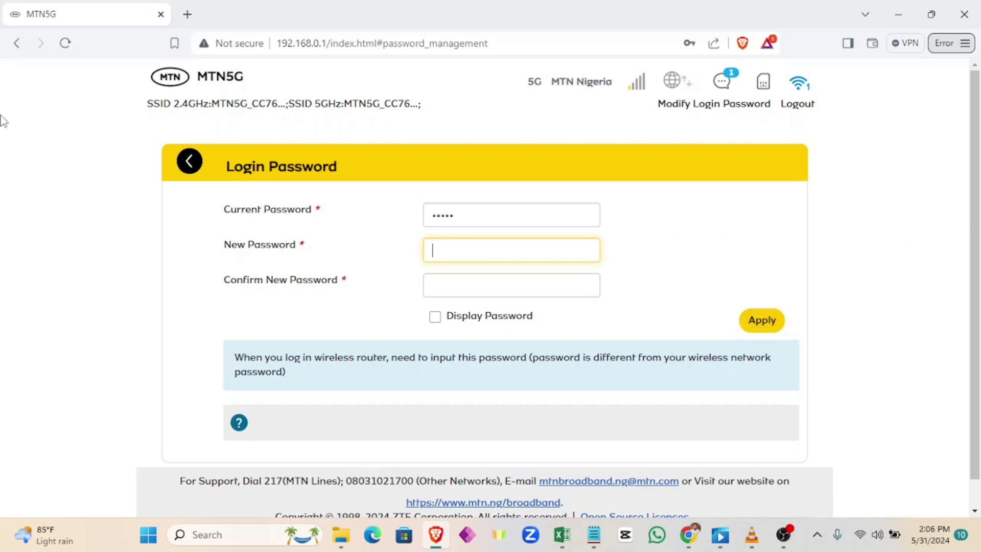
pyautogui.click(179, 167)
pyautogui.click(767, 67)
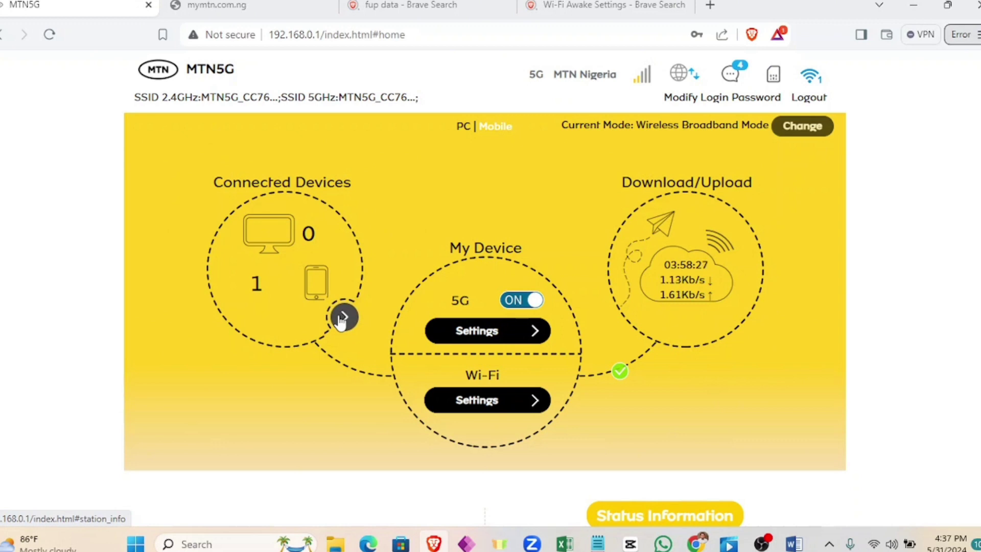
pyautogui.click(343, 318)
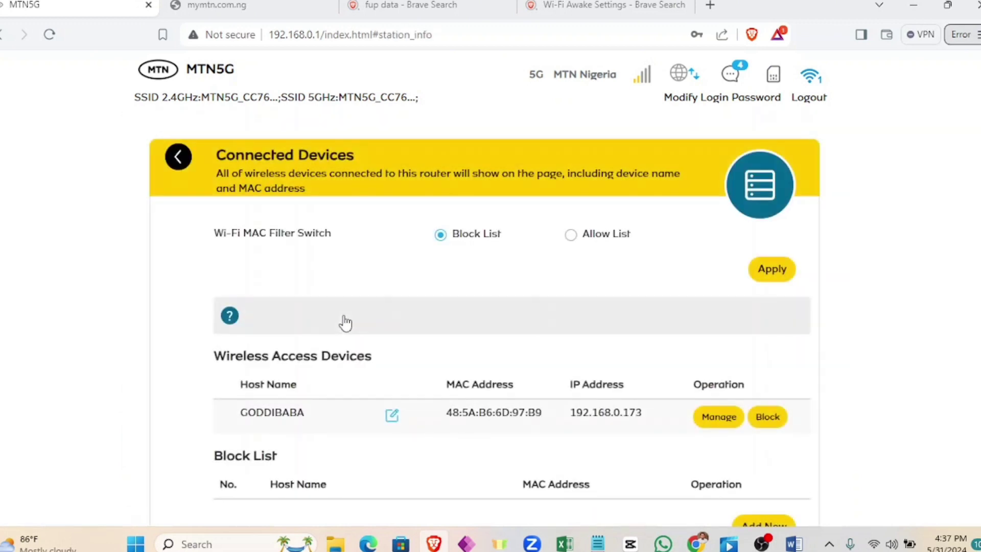
pyautogui.scroll(-2, 391, 314)
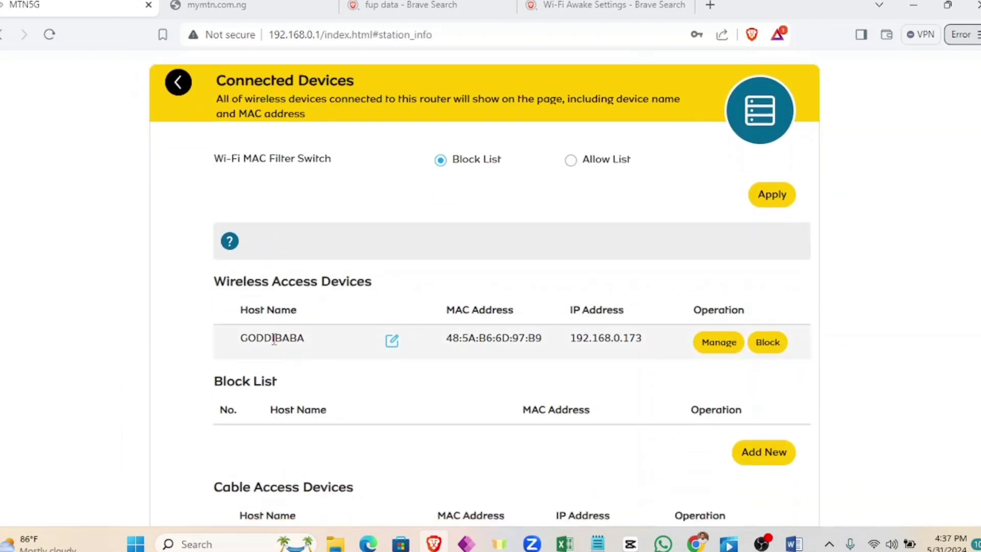
pyautogui.moveTo(240, 338); pyautogui.dragTo(305, 335)
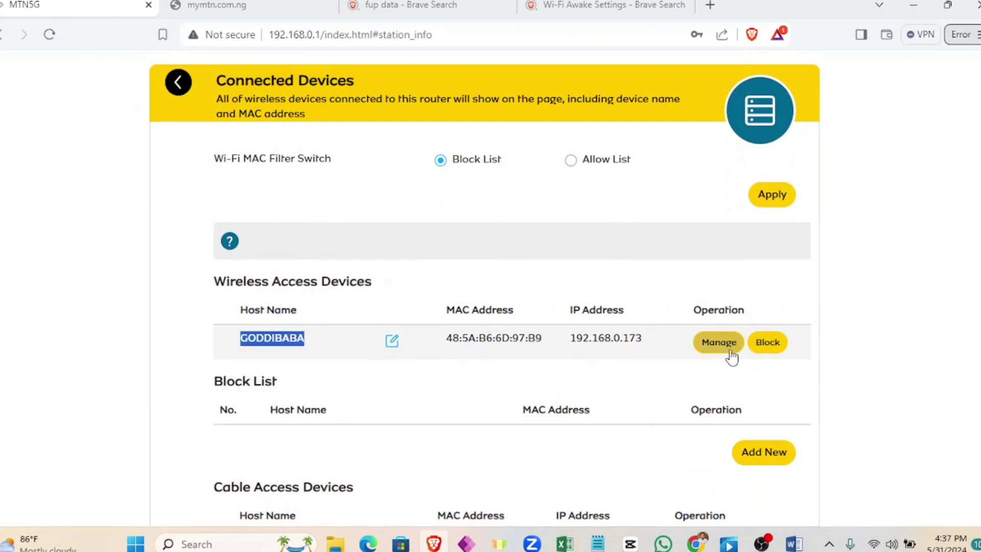
pyautogui.click(769, 343)
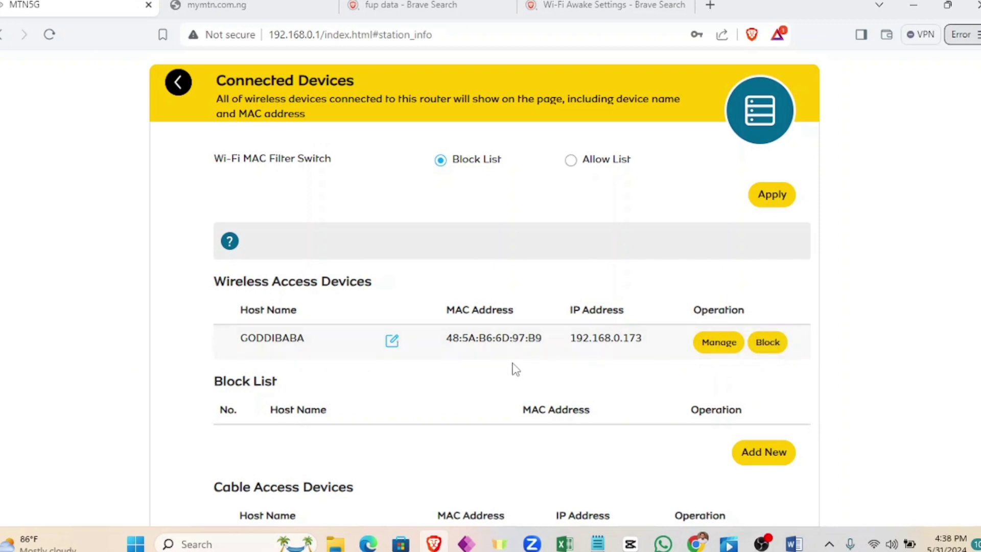
pyautogui.scroll(-3, 517, 351)
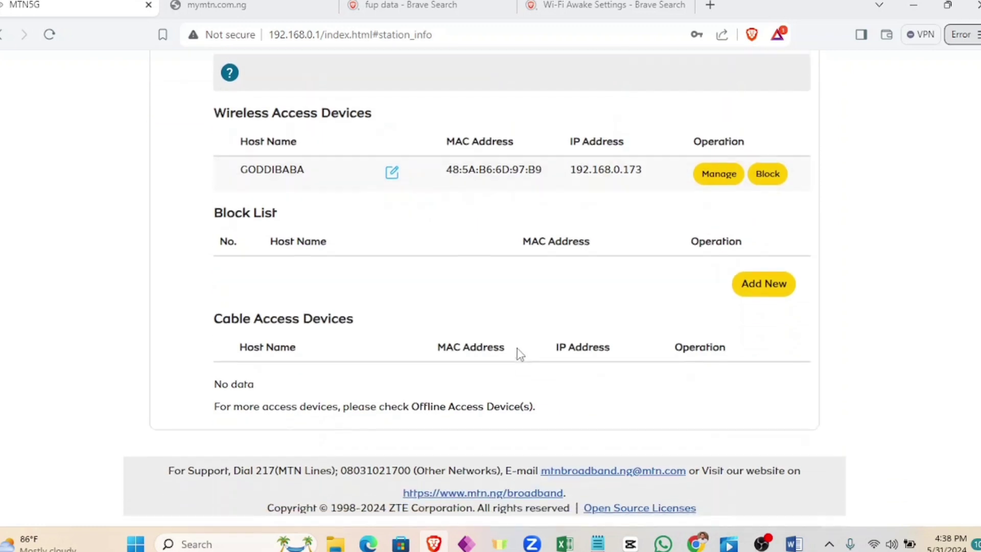
pyautogui.scroll(2, 517, 350)
pyautogui.scroll(3, 518, 351)
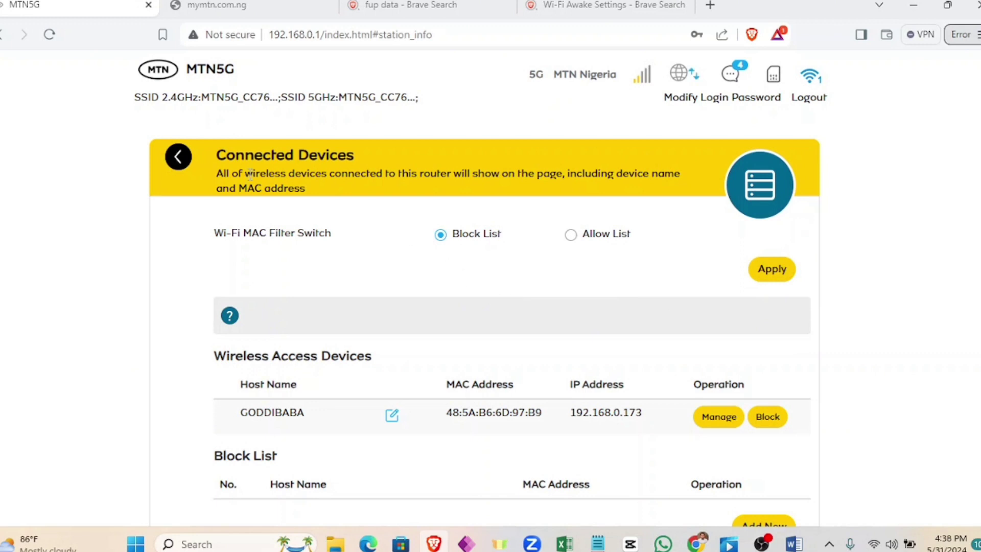
pyautogui.click(174, 157)
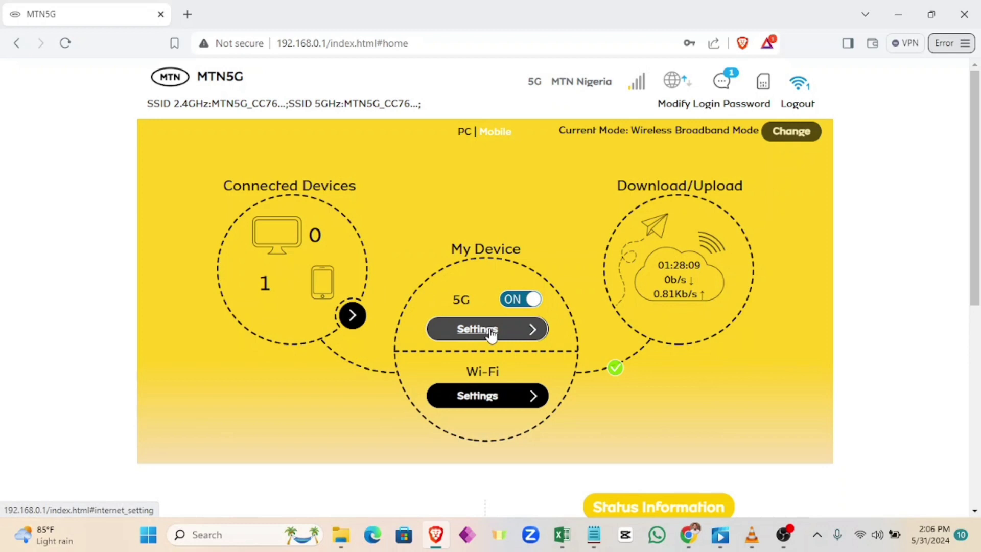
pyautogui.click(488, 331)
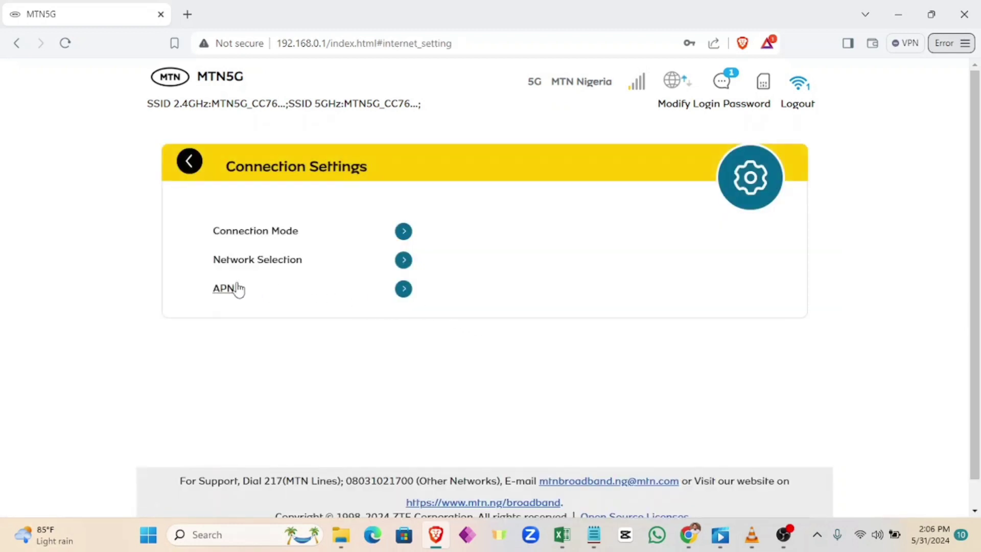
pyautogui.click(403, 231)
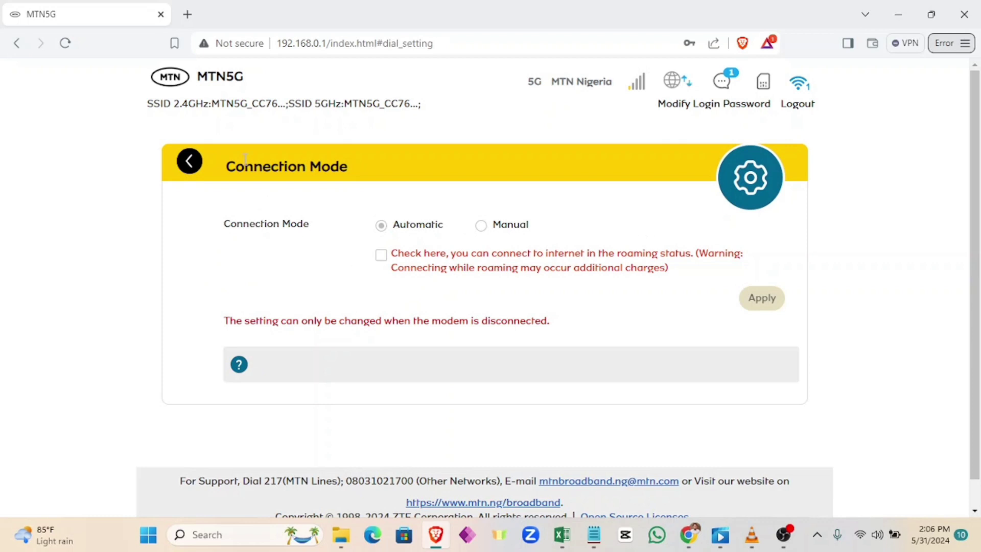
pyautogui.click(190, 162)
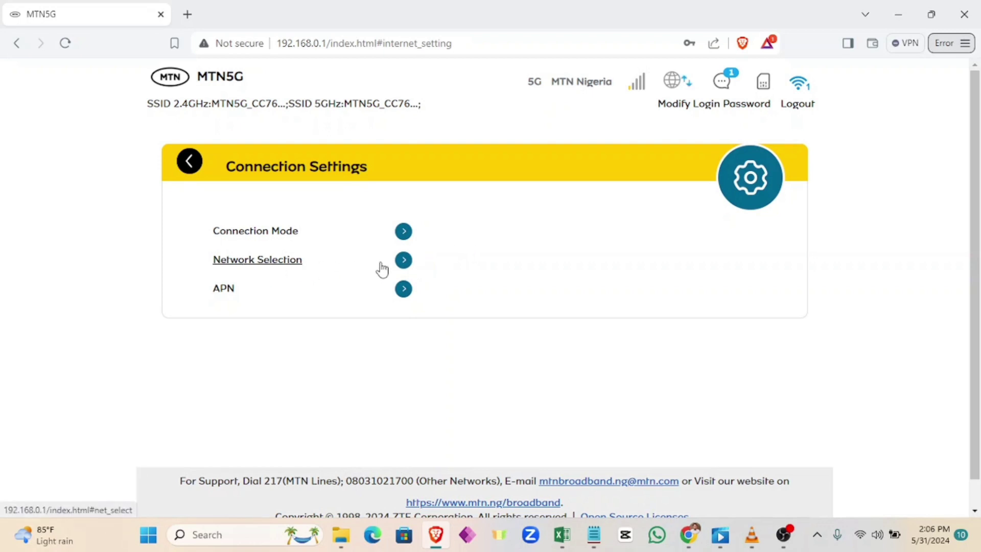
pyautogui.click(402, 259)
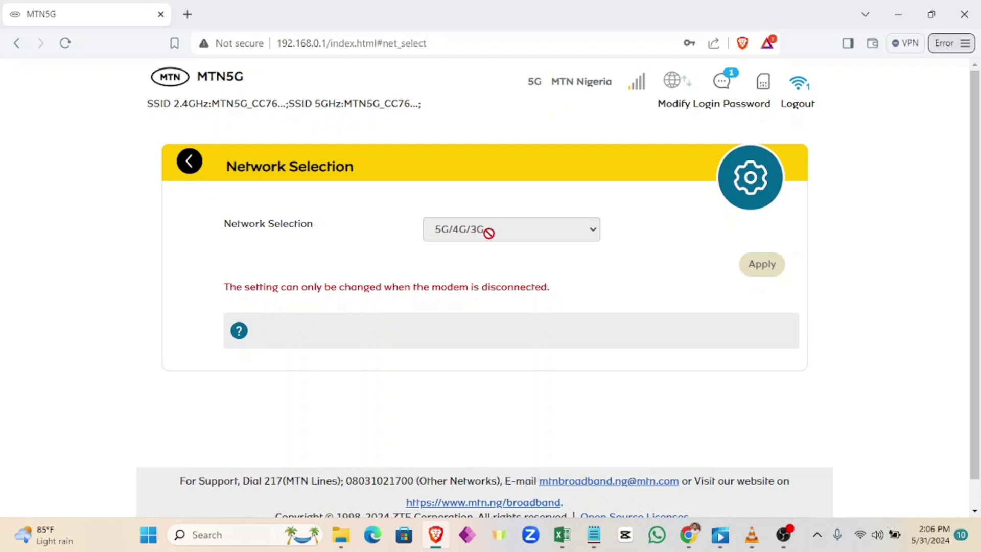
pyautogui.click(192, 164)
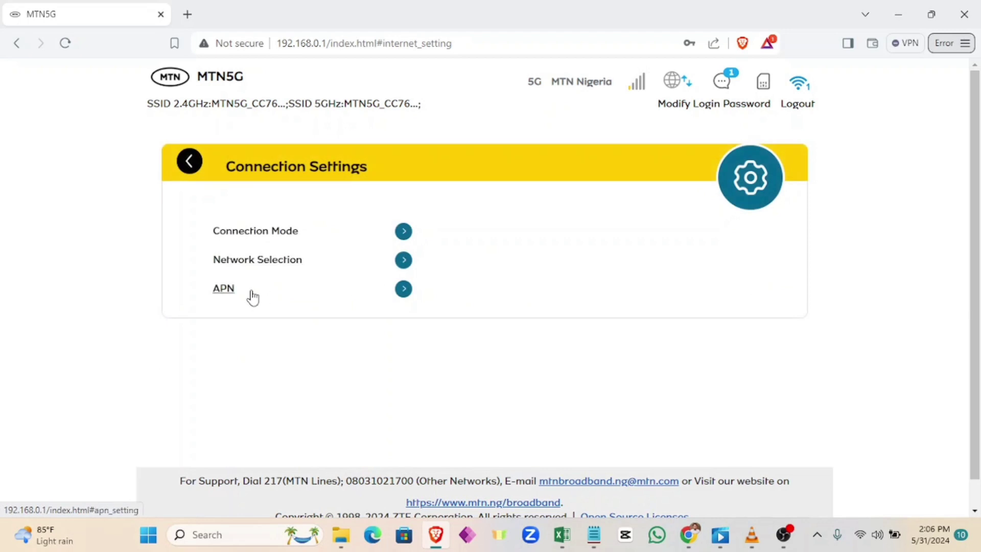
pyautogui.click(222, 288)
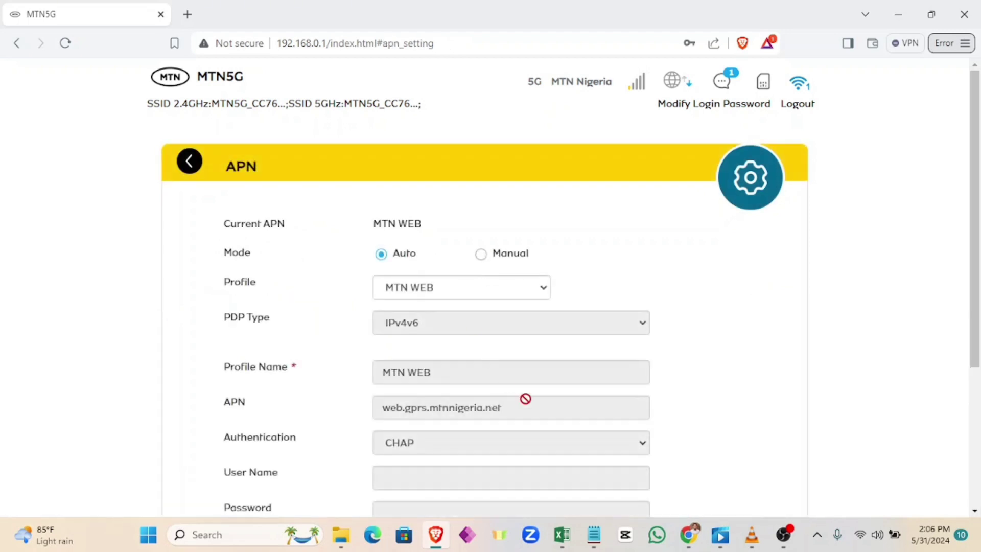
pyautogui.scroll(-4, 508, 393)
pyautogui.scroll(4, 507, 393)
pyautogui.click(190, 162)
pyautogui.click(191, 162)
pyautogui.click(481, 398)
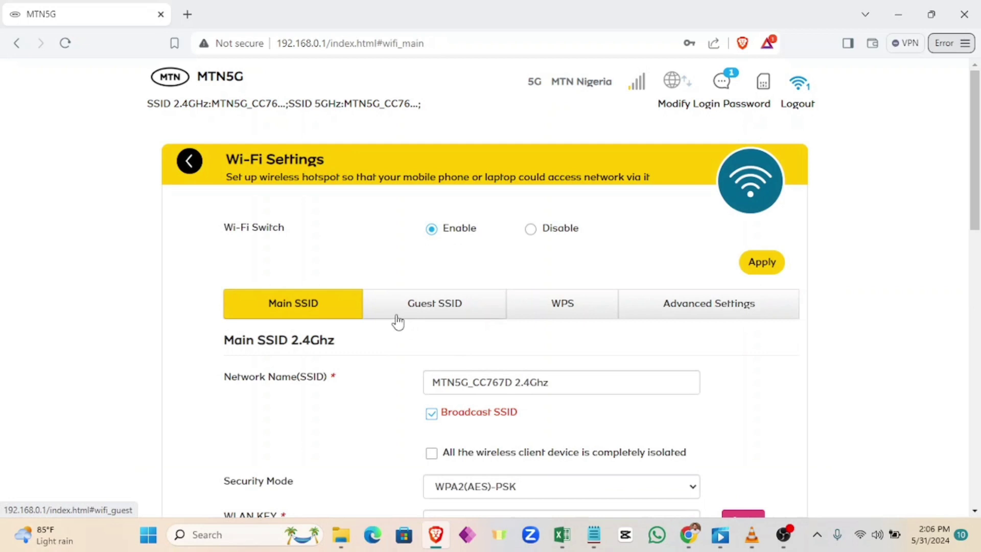
# Step: Tick Display Password to show the 2.4GHz WLAN key in plain text
pyautogui.scroll(-1, 418, 335)
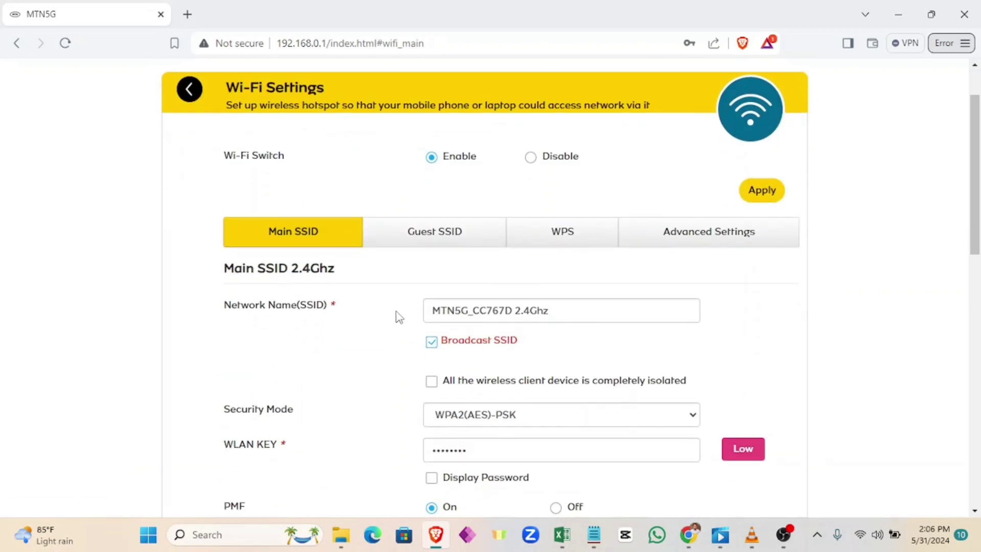
pyautogui.scroll(-1, 399, 317)
pyautogui.scroll(-1, 400, 317)
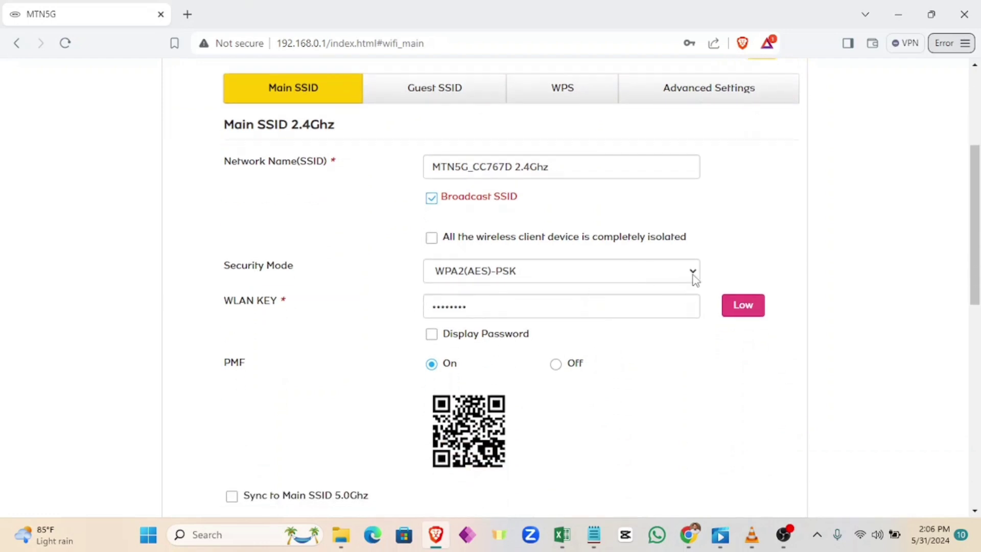
pyautogui.click(432, 336)
pyautogui.scroll(-1, 539, 324)
pyautogui.scroll(-10, 539, 324)
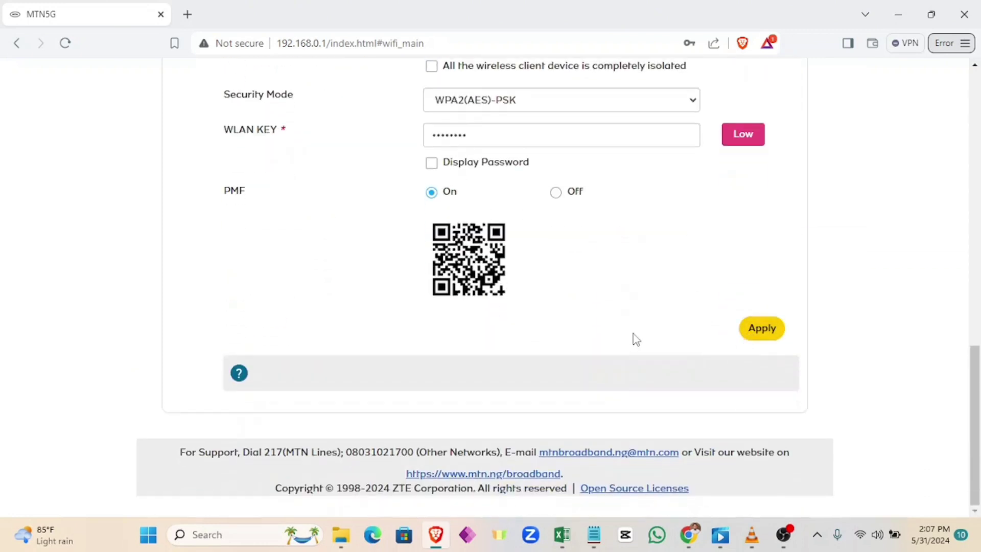
pyautogui.scroll(7, 633, 333)
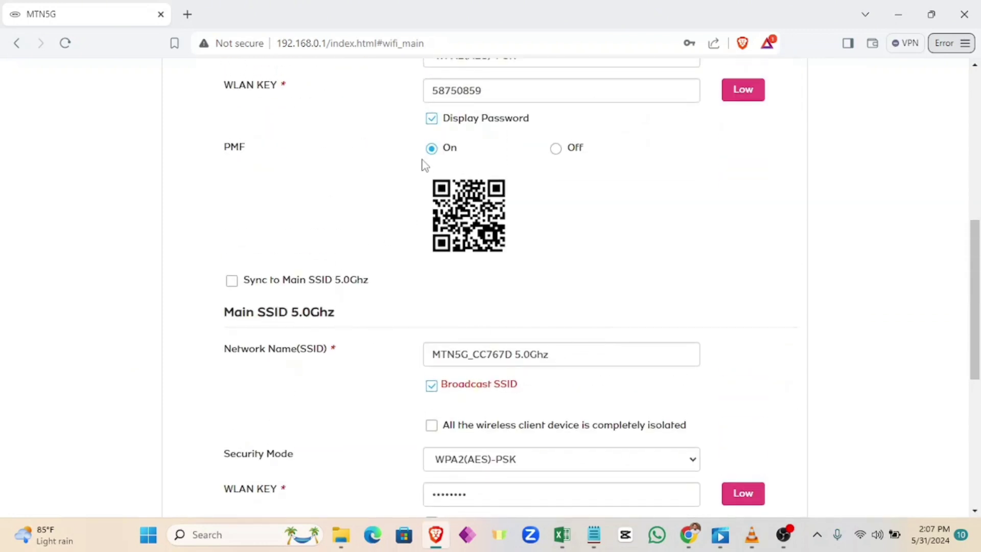
pyautogui.scroll(3, 336, 208)
pyautogui.scroll(3, 409, 212)
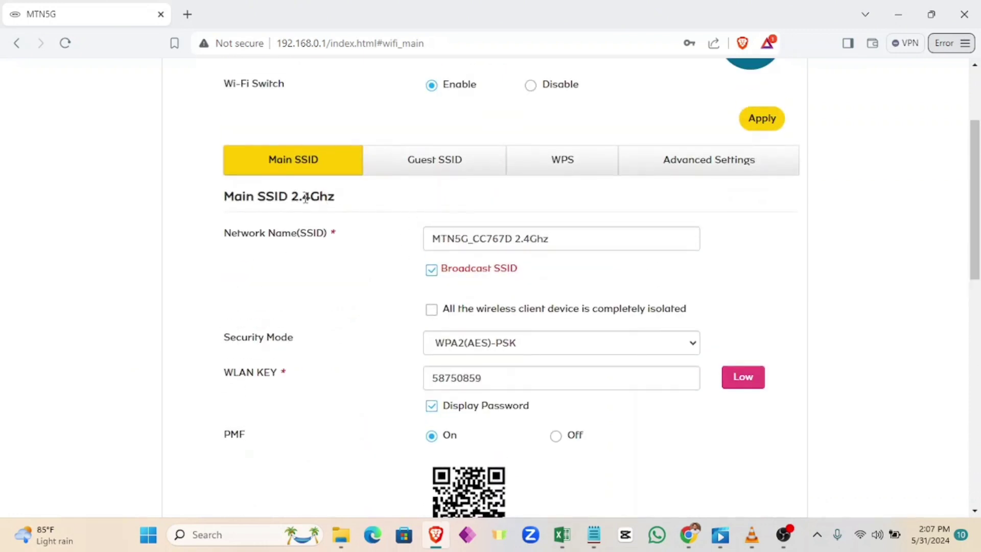
pyautogui.scroll(-5, 308, 198)
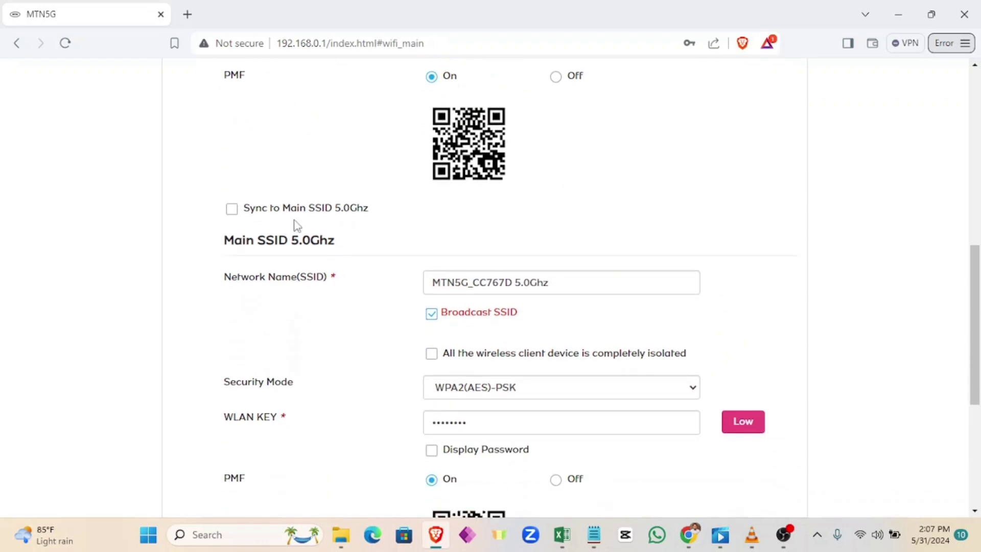
# Step: Toggle Sync to Main SSID 5.0Ghz on and back off, keeping both bands separate
pyautogui.moveTo(291, 240); pyautogui.dragTo(333, 241)
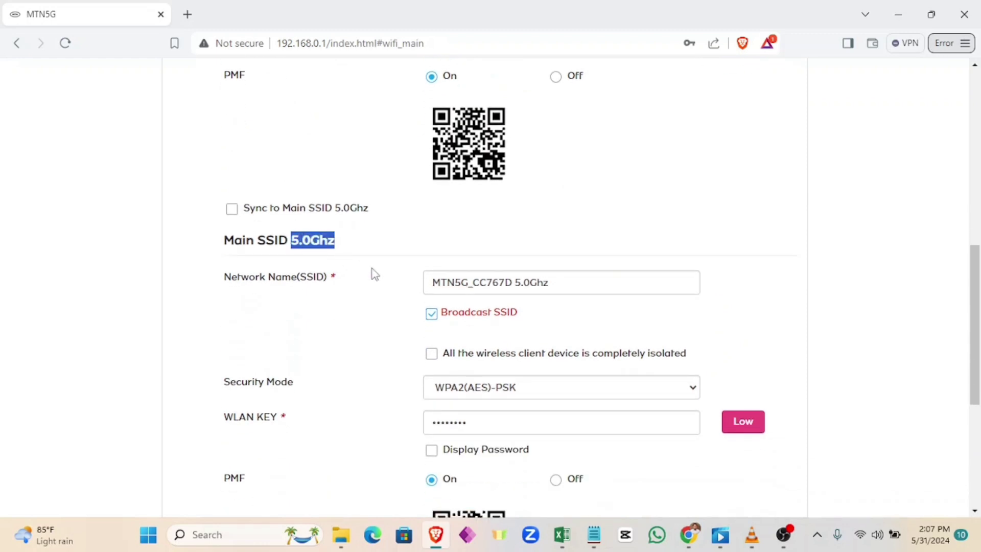
pyautogui.scroll(4, 373, 272)
pyautogui.scroll(4, 325, 266)
pyautogui.scroll(-2, 316, 263)
pyautogui.scroll(-2, 315, 272)
pyautogui.scroll(-2, 388, 251)
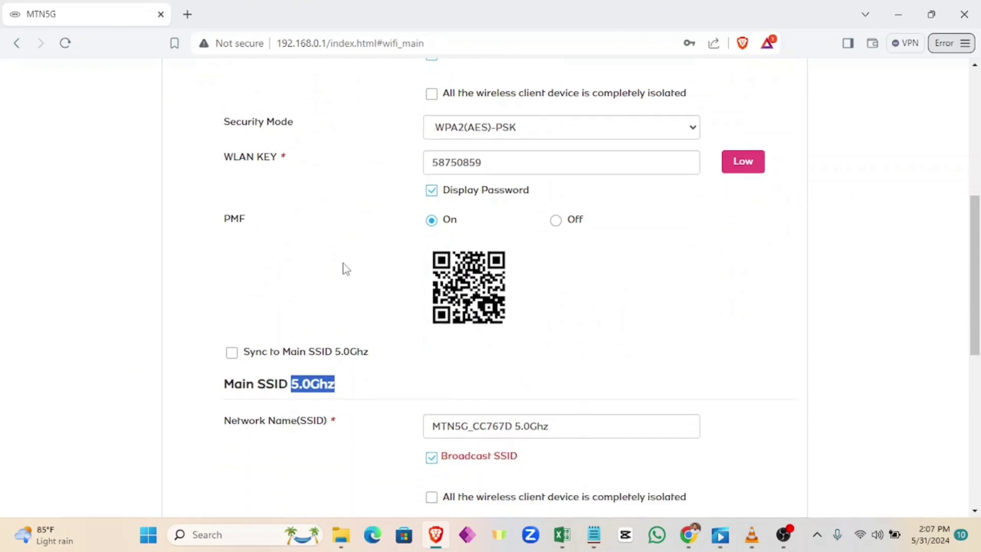
pyautogui.click(234, 359)
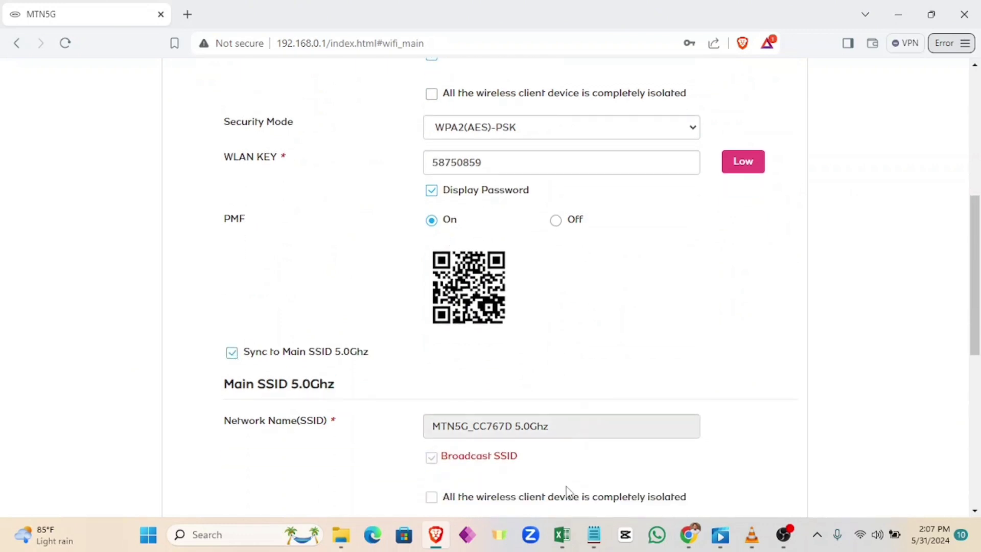
pyautogui.click(234, 358)
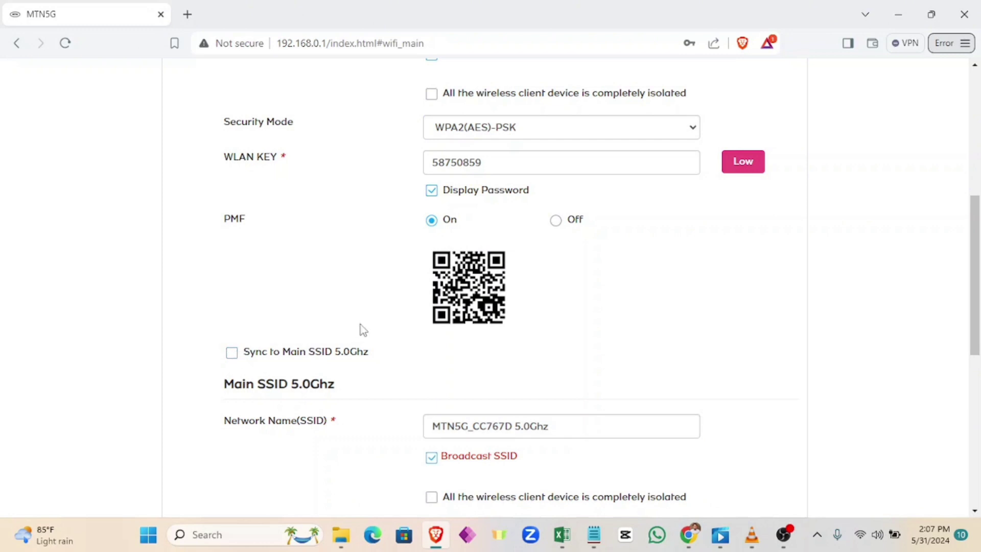
pyautogui.scroll(3, 365, 327)
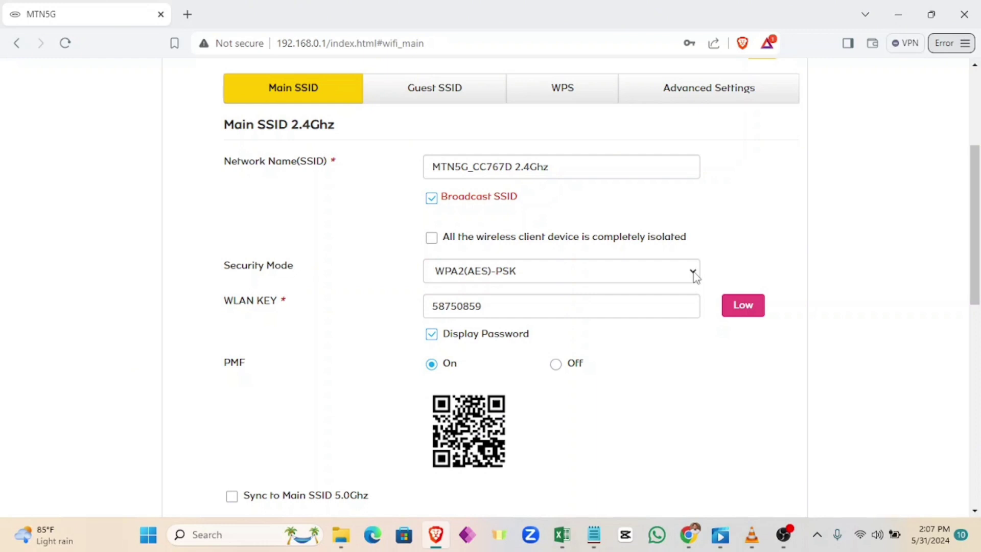
pyautogui.click(693, 275)
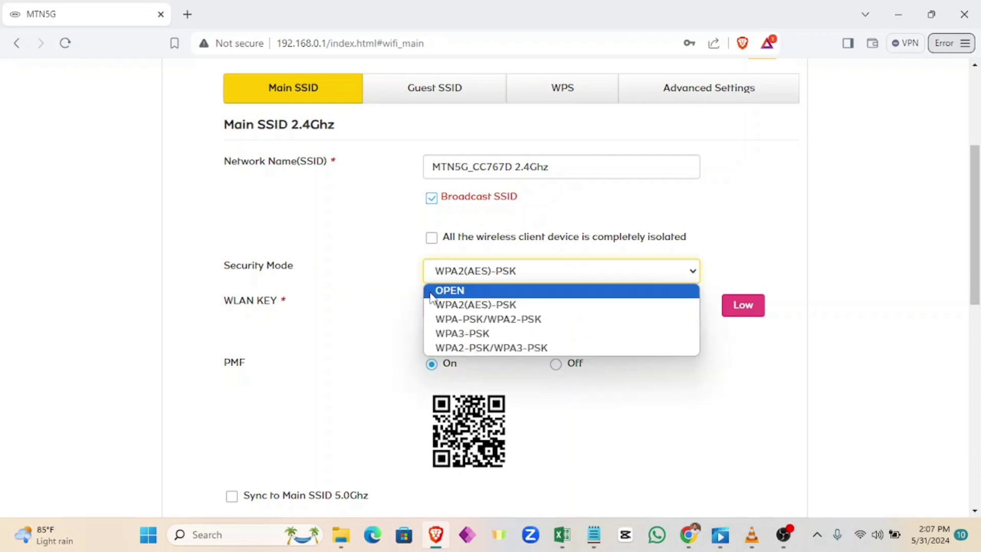
pyautogui.click(748, 236)
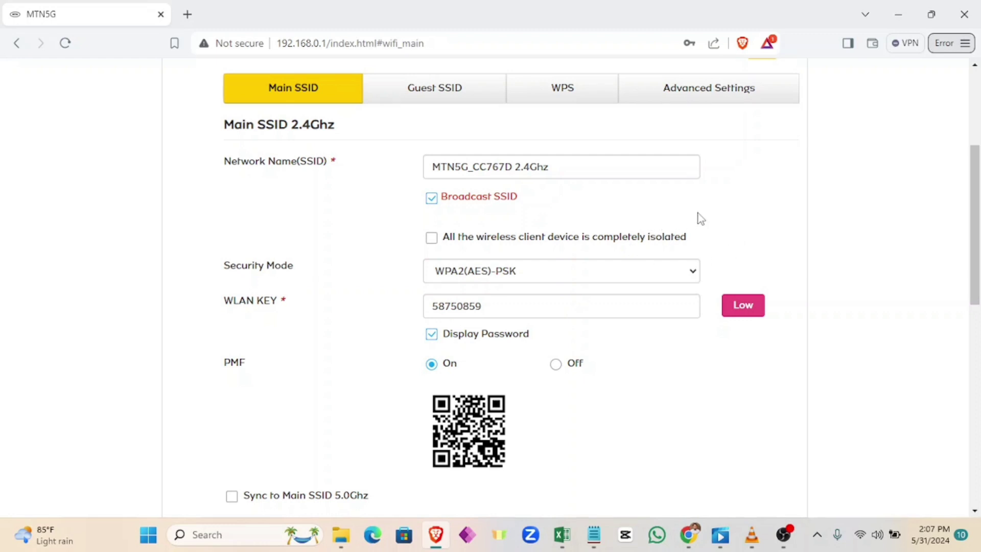
pyautogui.scroll(-2, 758, 211)
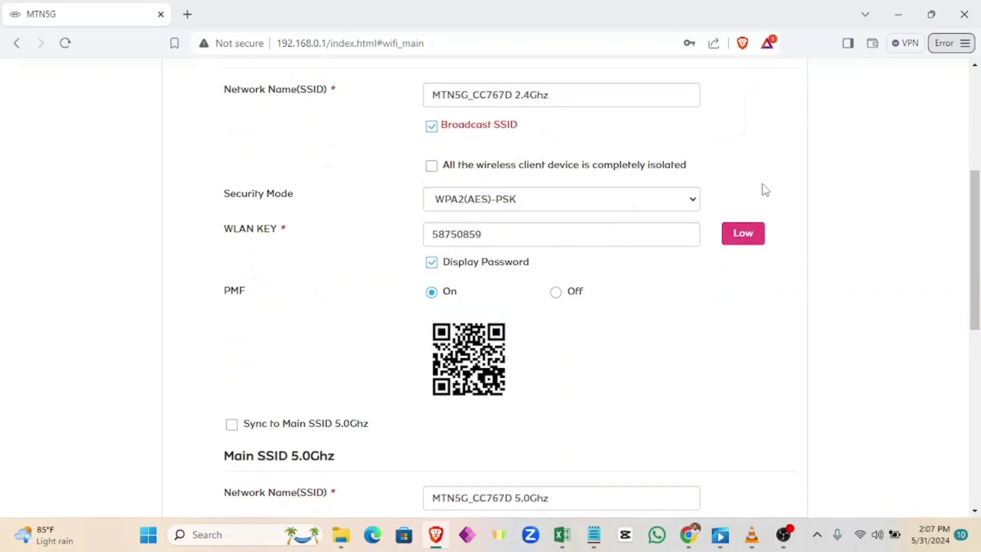
pyautogui.scroll(4, 759, 185)
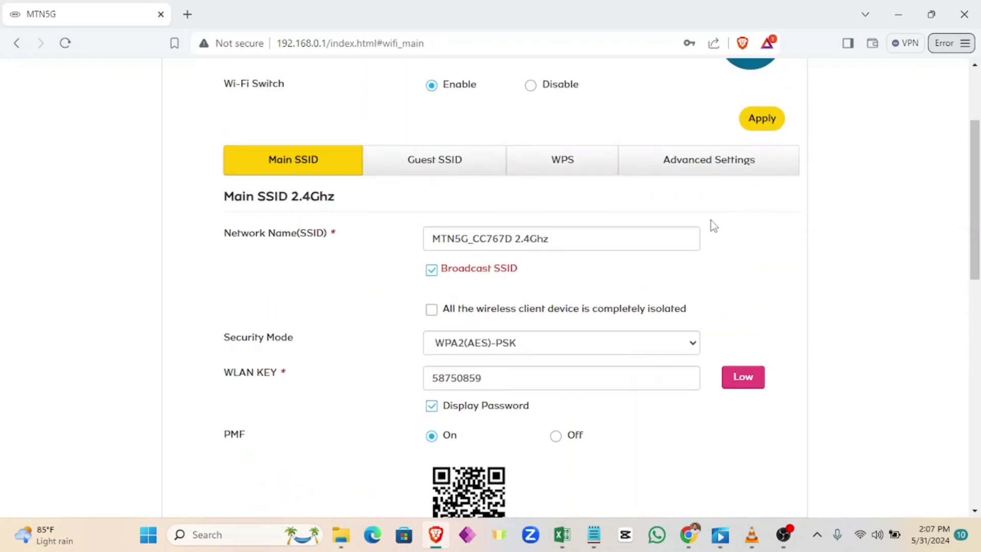
pyautogui.click(553, 241)
pyautogui.moveTo(561, 241); pyautogui.dragTo(407, 243)
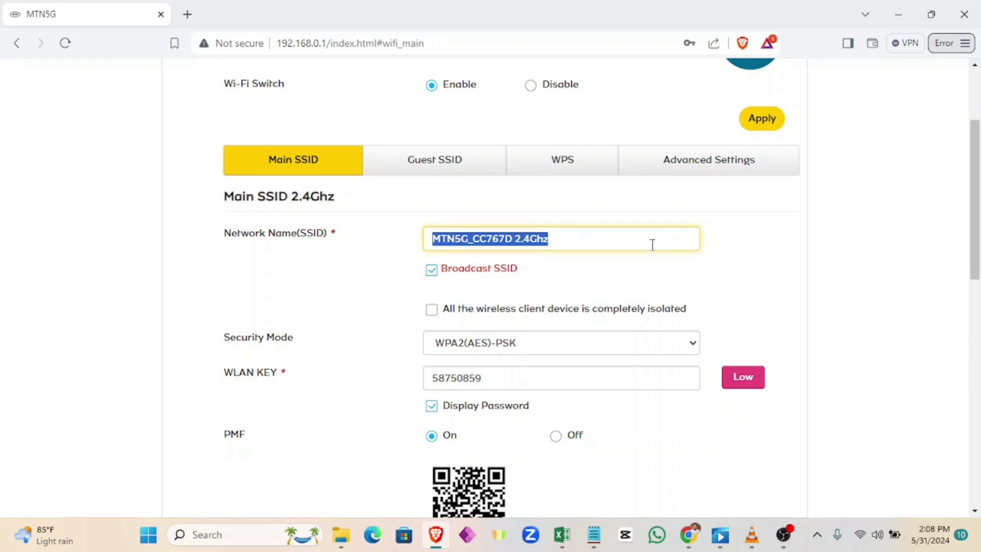
pyautogui.click(584, 283)
pyautogui.scroll(-8, 562, 276)
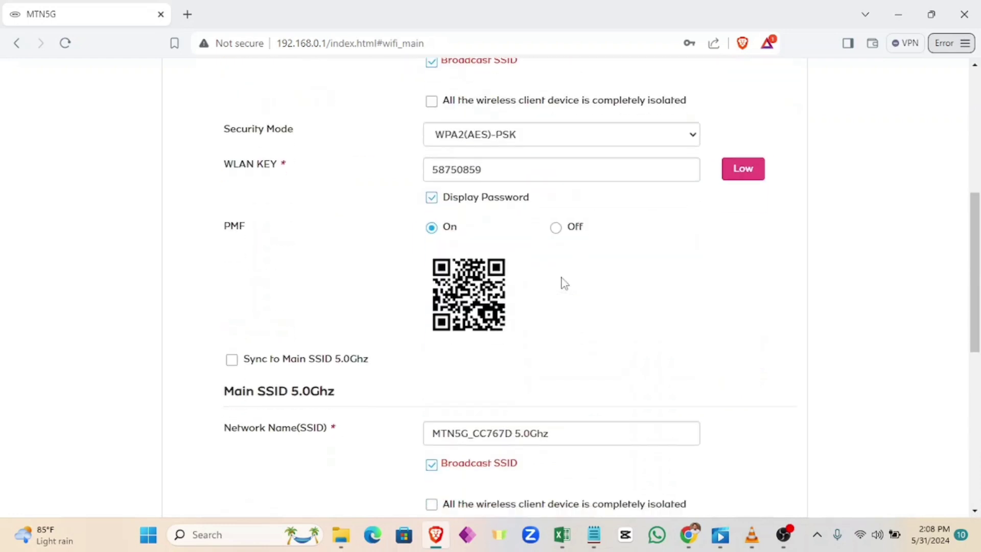
pyautogui.scroll(-4, 564, 279)
pyautogui.scroll(10, 566, 281)
pyautogui.scroll(5, 566, 276)
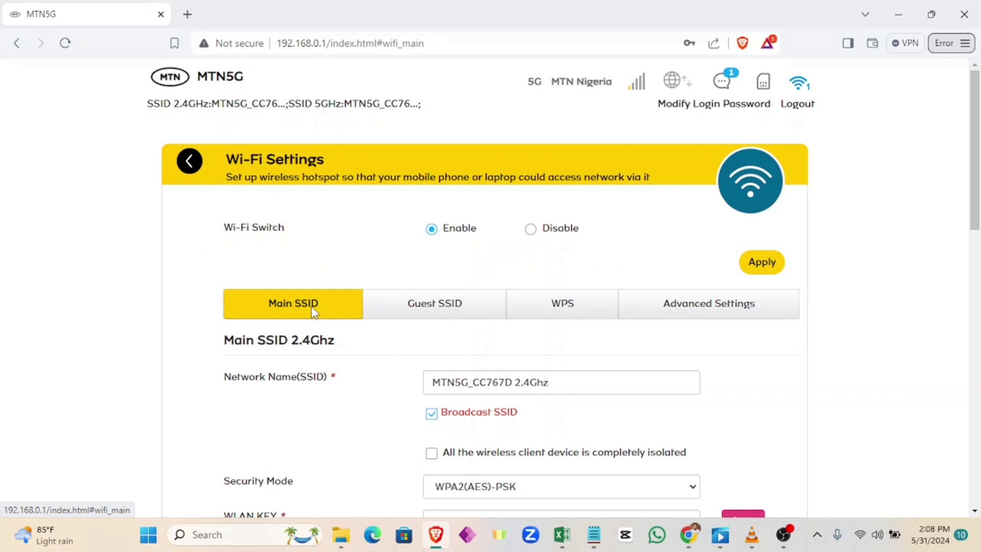
# Step: View the Guest SSID settings, then the WPS settings
pyautogui.click(437, 308)
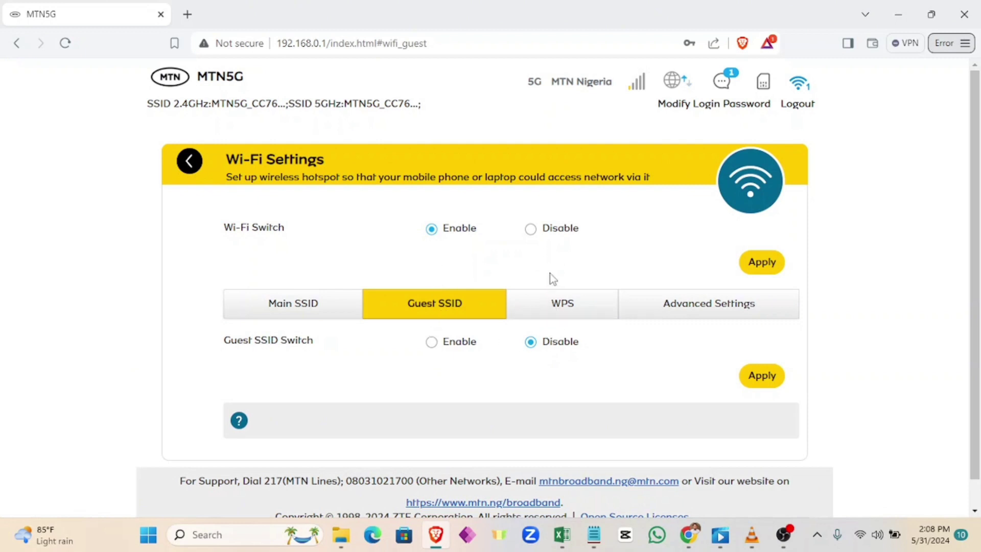
pyautogui.click(570, 312)
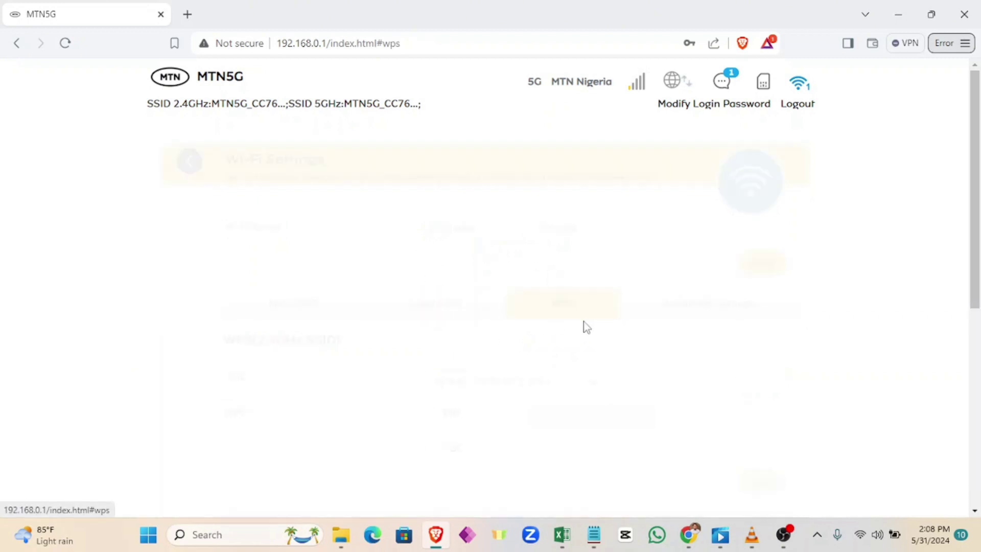
pyautogui.scroll(-3, 593, 327)
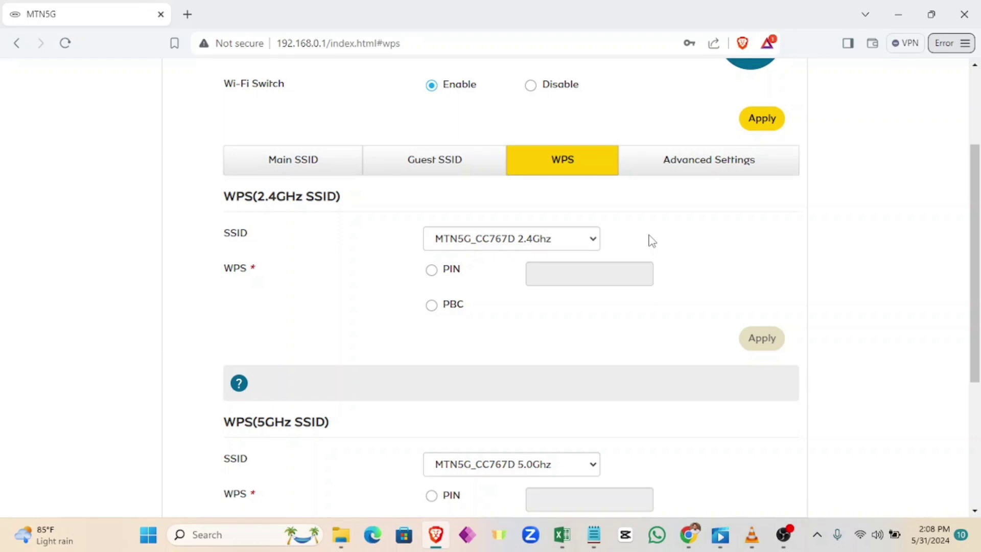
# Step: Return to Main SSID and expand the Security Mode list of available modes
pyautogui.click(299, 160)
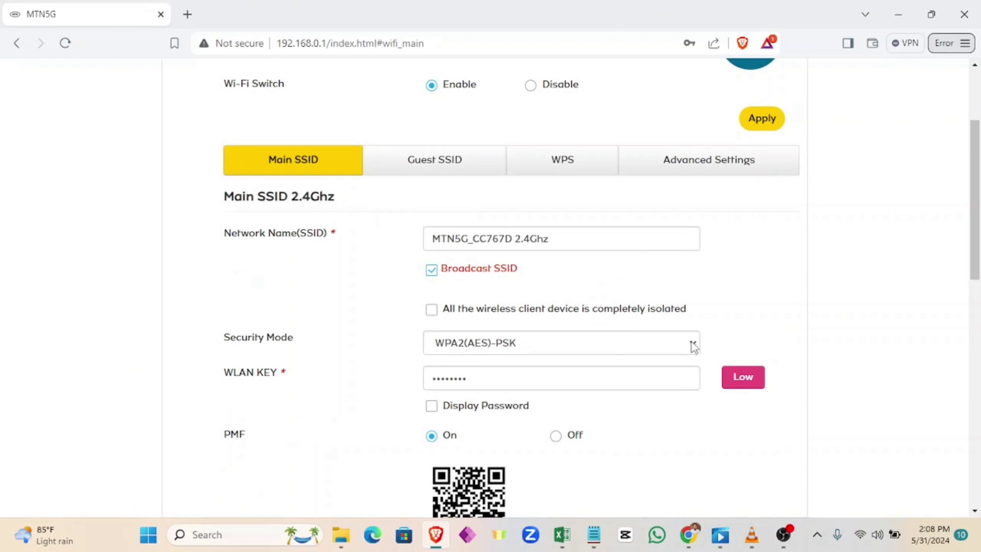
pyautogui.click(692, 347)
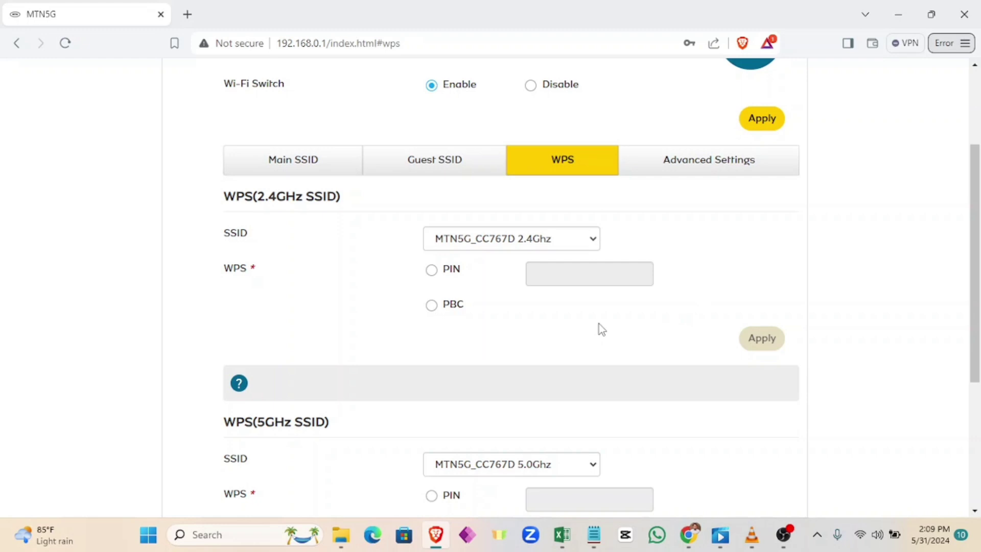
pyautogui.scroll(-4, 599, 327)
pyautogui.scroll(5, 599, 326)
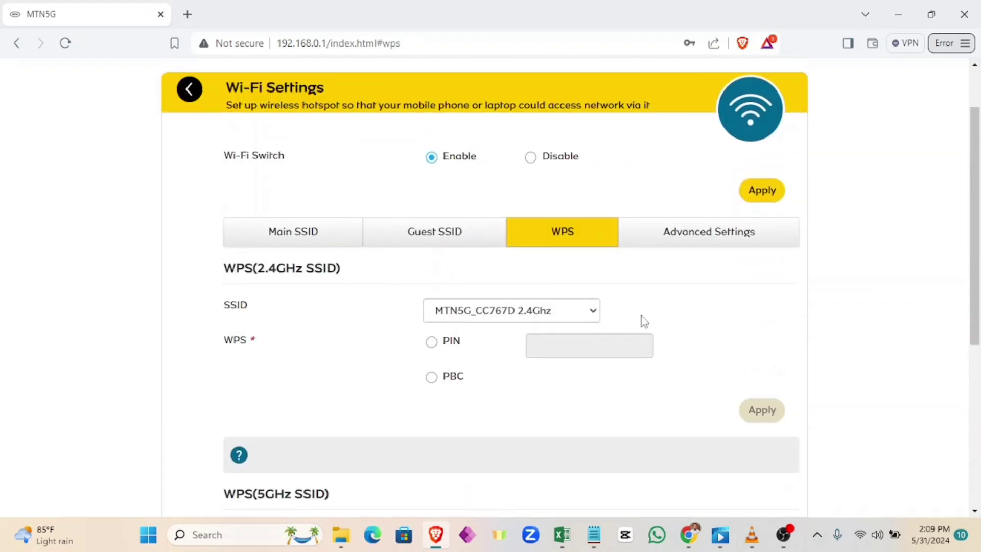
# Step: Review Advanced Settings: 802.11 b/g/n/ax at 40MHz and Wi-Fi Coverage set to Long
pyautogui.click(704, 238)
pyautogui.scroll(-8, 694, 314)
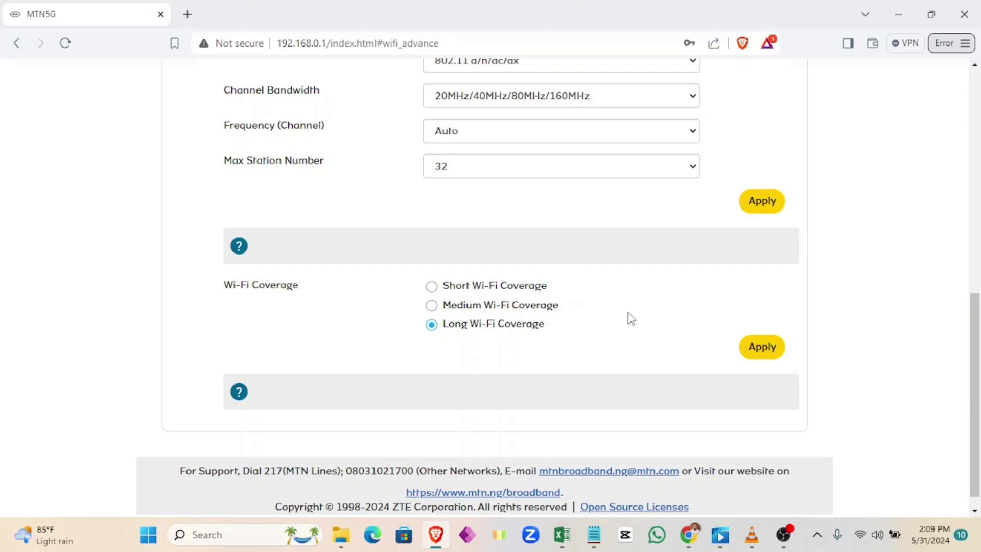
pyautogui.scroll(8, 631, 319)
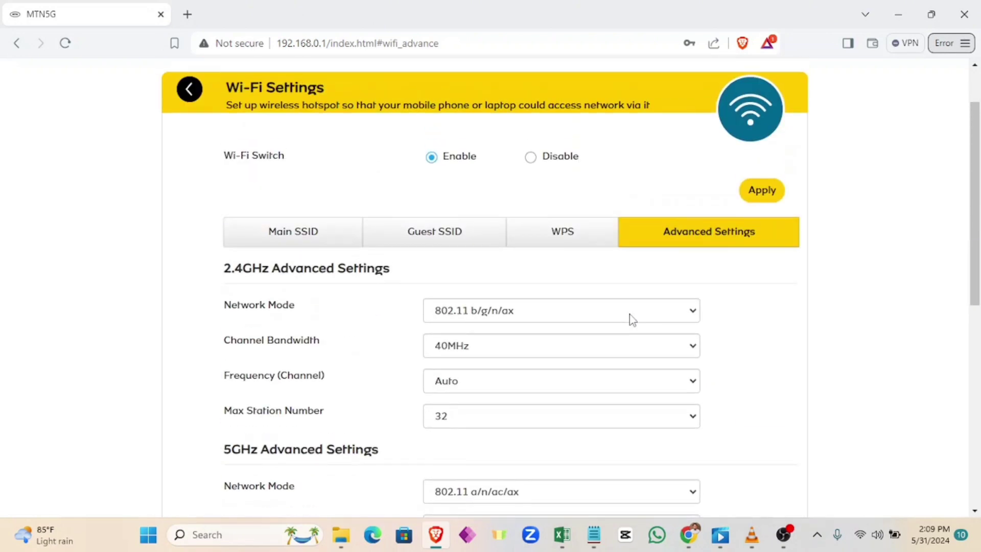
# Step: Go back from Wi-Fi Settings to the home dashboard's status information
pyautogui.click(211, 107)
pyautogui.scroll(1, 688, 198)
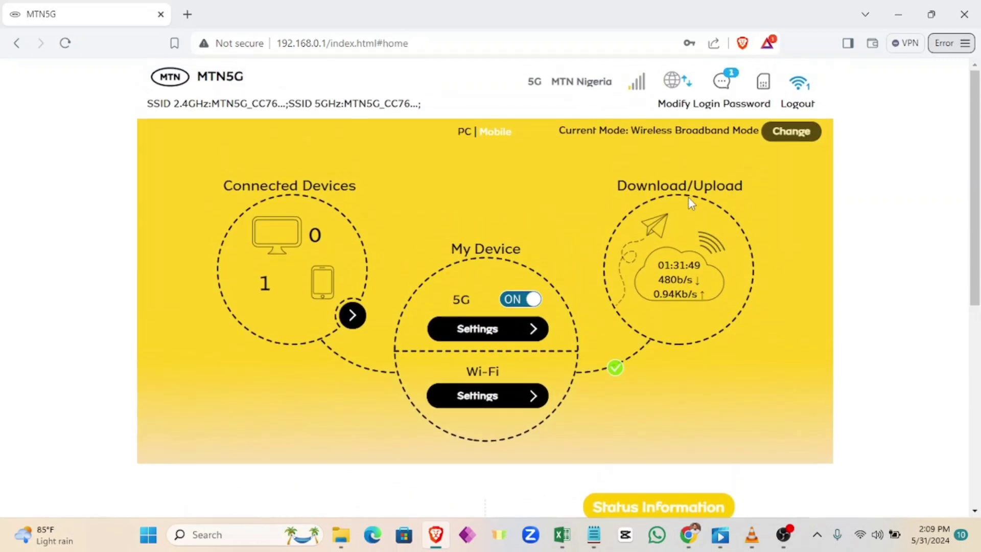
pyautogui.scroll(-2, 691, 237)
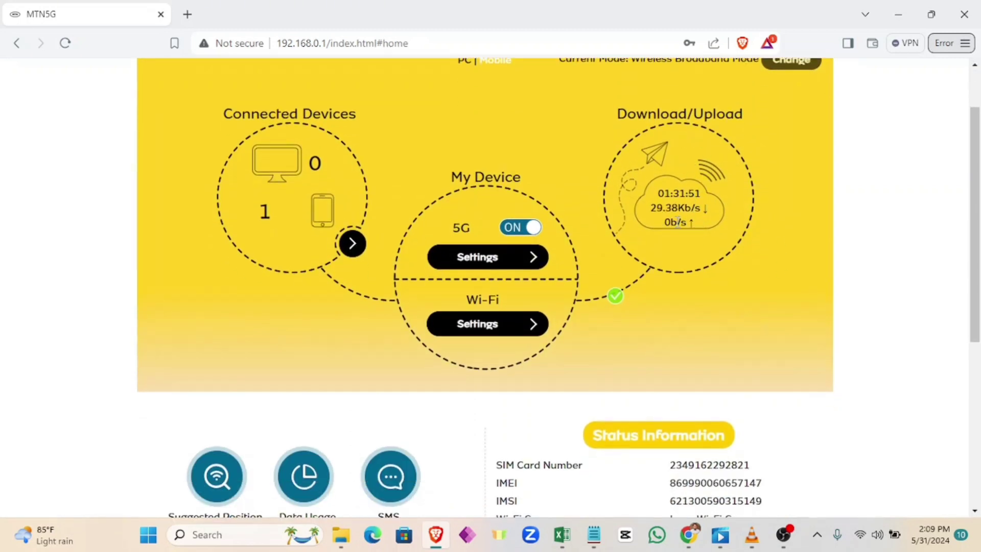
pyautogui.scroll(1, 678, 221)
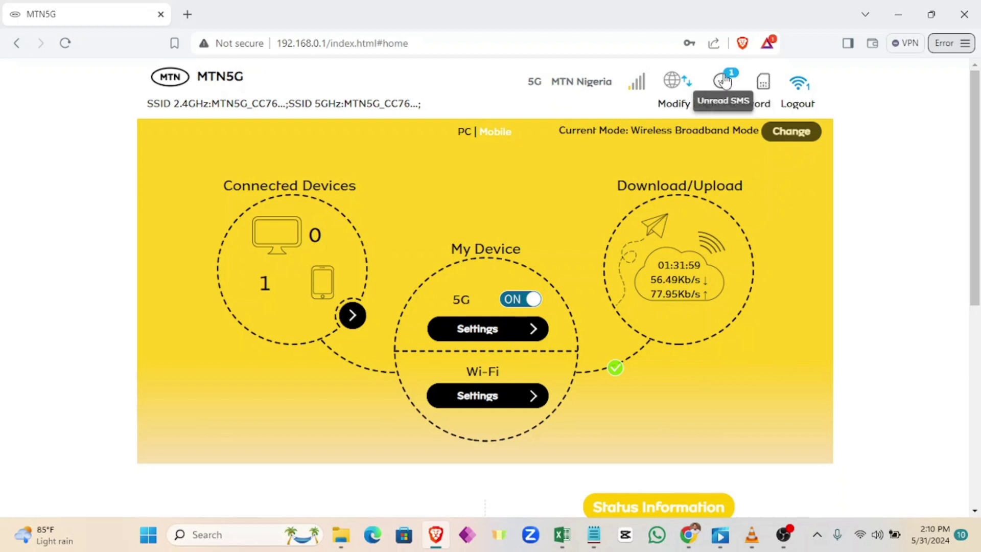
# Step: Open the SMS messages and scroll down through them
pyautogui.click(724, 82)
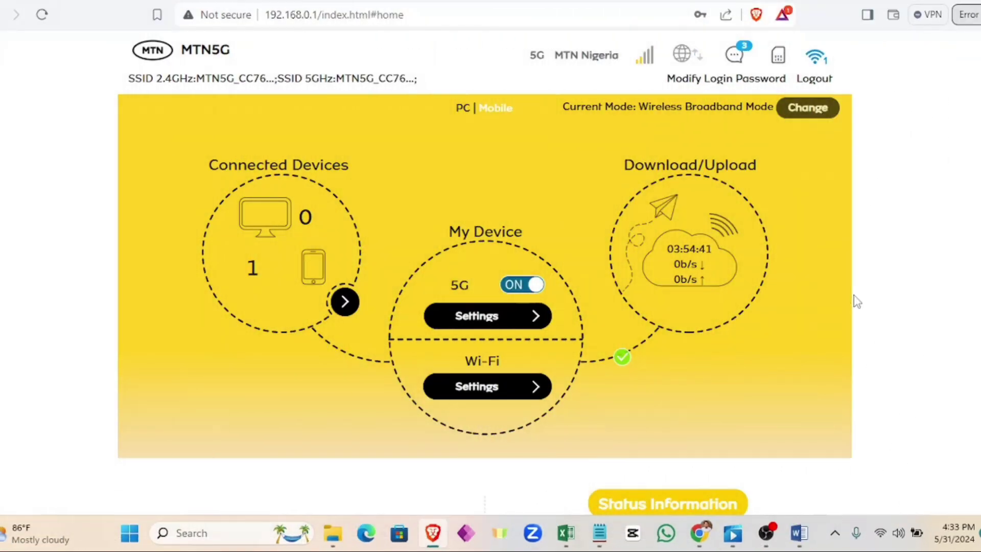
pyautogui.scroll(-2, 828, 291)
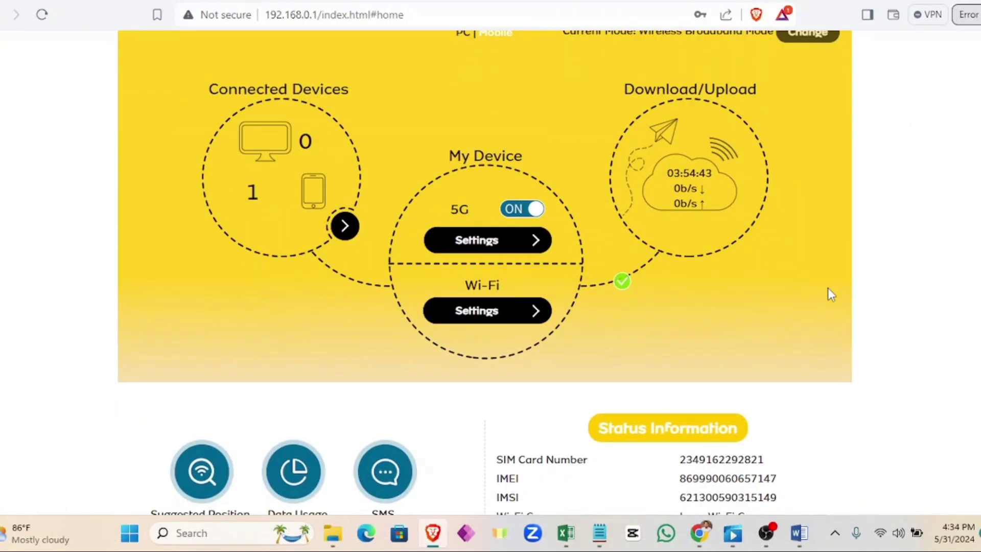
pyautogui.scroll(-5, 828, 289)
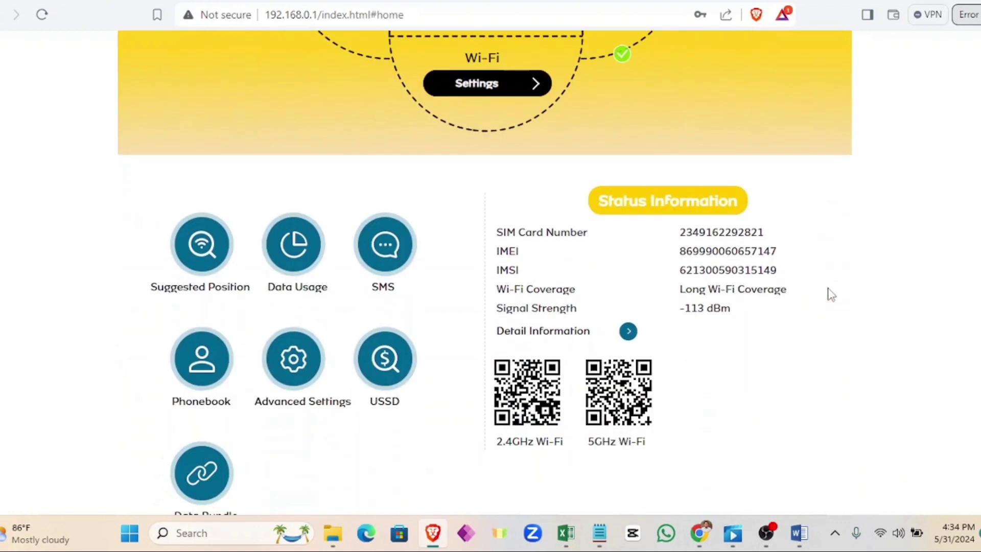
pyautogui.scroll(-2, 830, 295)
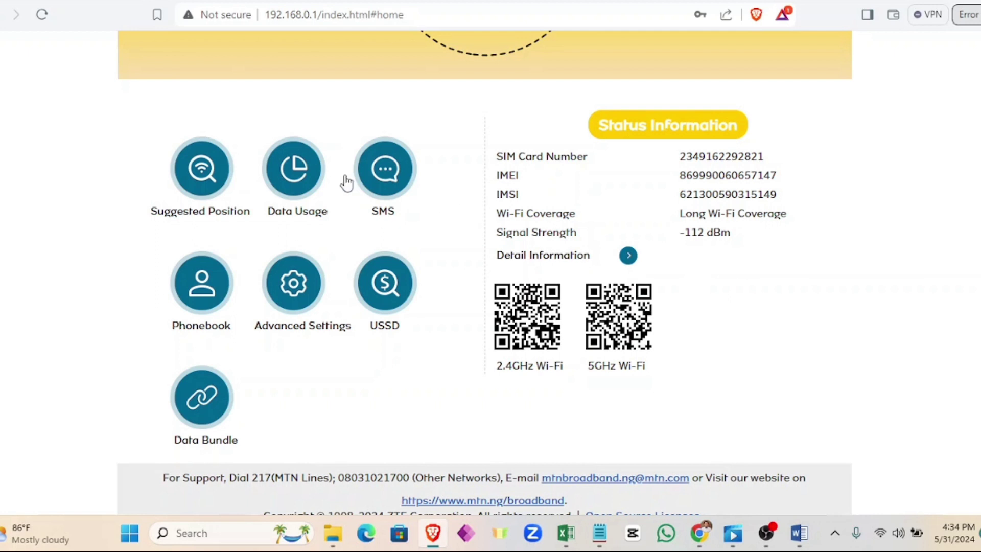
# Step: Open Suggested Position and scroll its signal-detection page, which has no detection records yet
pyautogui.click(196, 183)
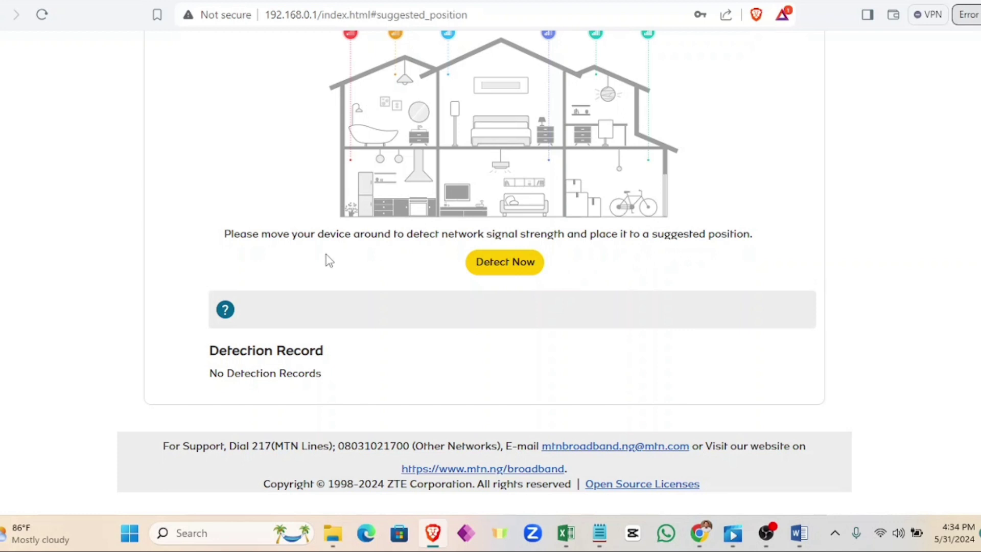
pyautogui.scroll(1, 389, 240)
pyautogui.scroll(1, 390, 240)
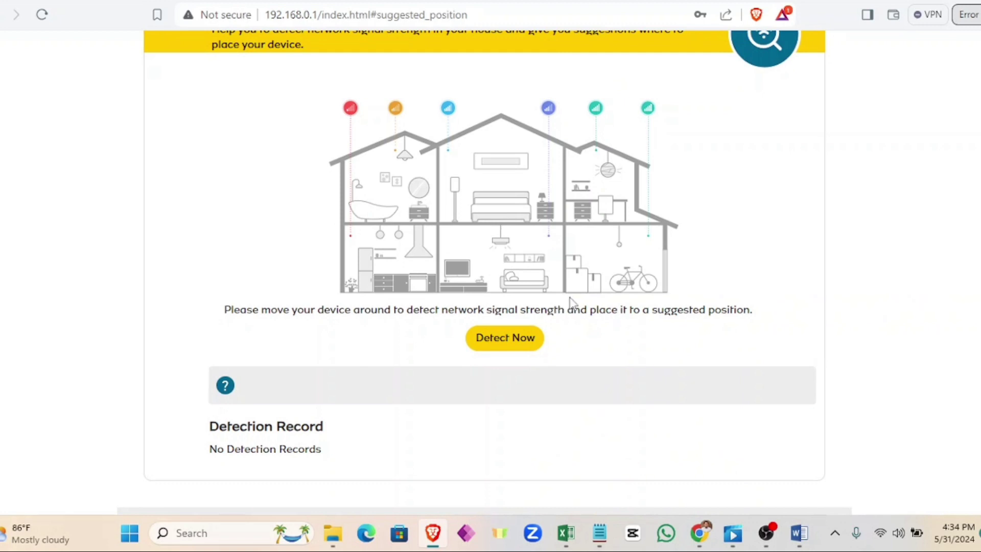
pyautogui.scroll(1, 570, 301)
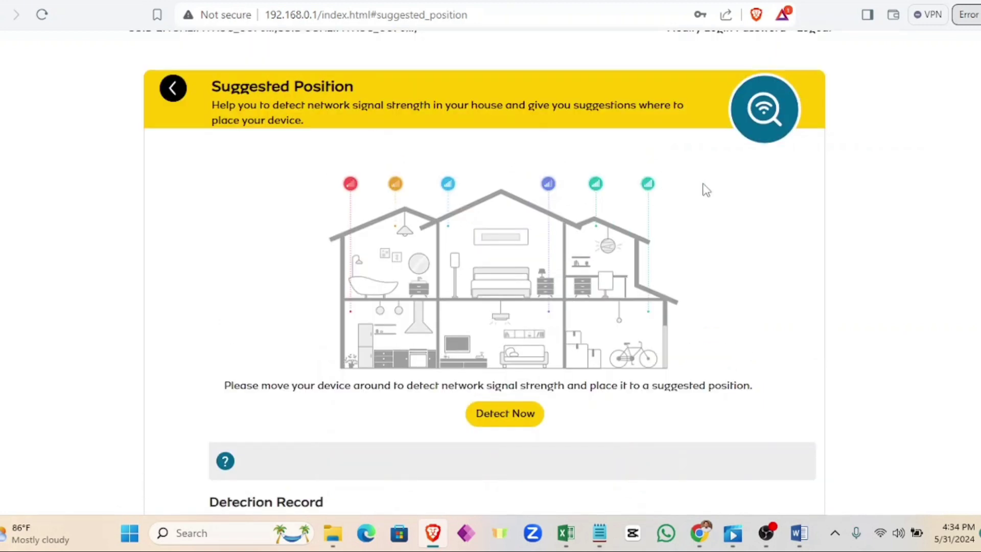
# Step: Return to the home dashboard and open Data Usage to reach the Data Management page
pyautogui.click(173, 89)
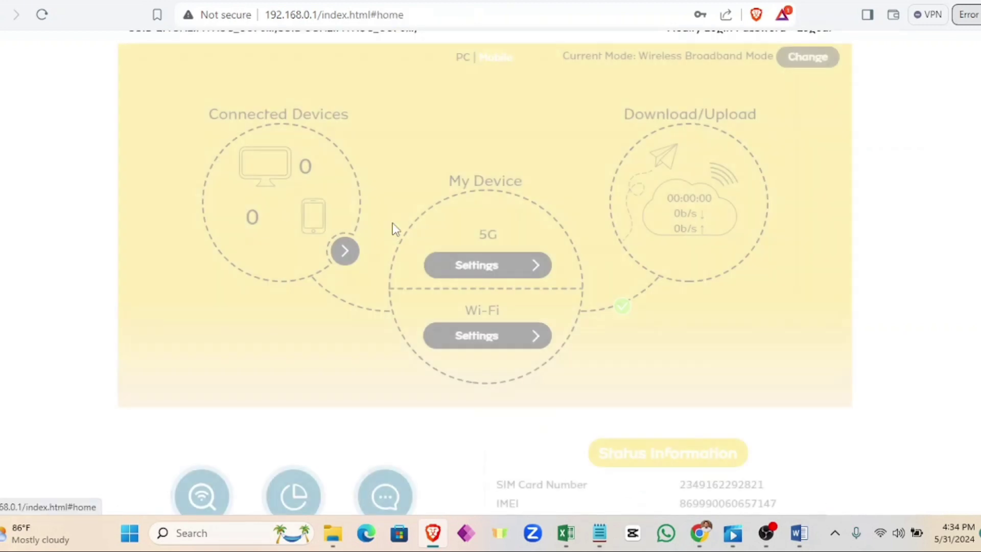
pyautogui.scroll(-1, 391, 240)
pyautogui.scroll(-2, 384, 256)
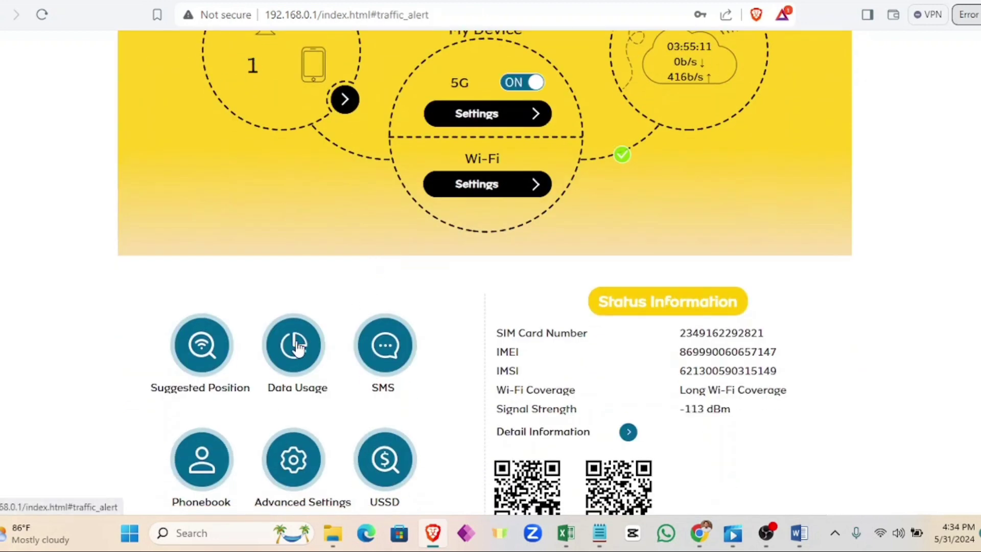
pyautogui.click(298, 349)
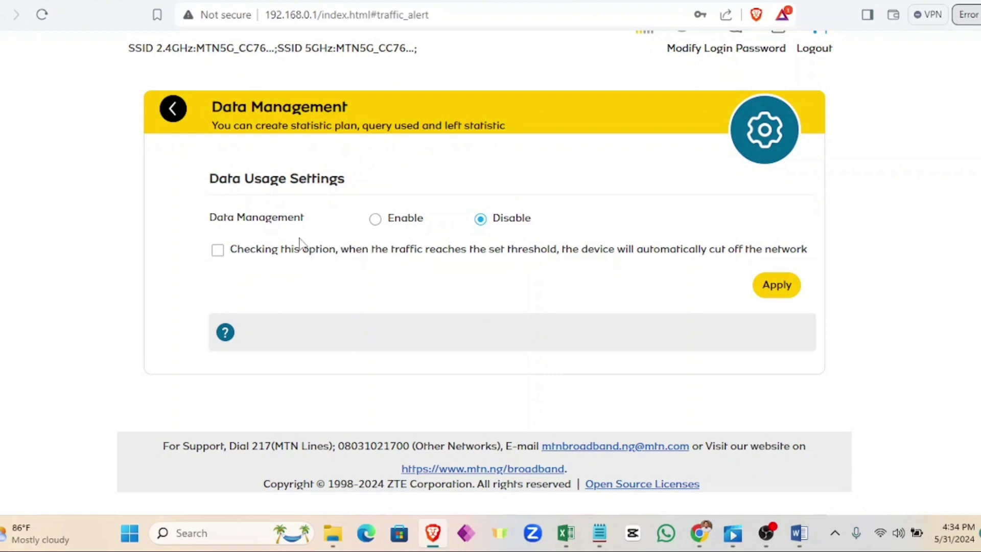
# Step: Enable Data Management and inspect the time-based usage of 7.27 Hours
pyautogui.click(376, 219)
pyautogui.scroll(3, 442, 250)
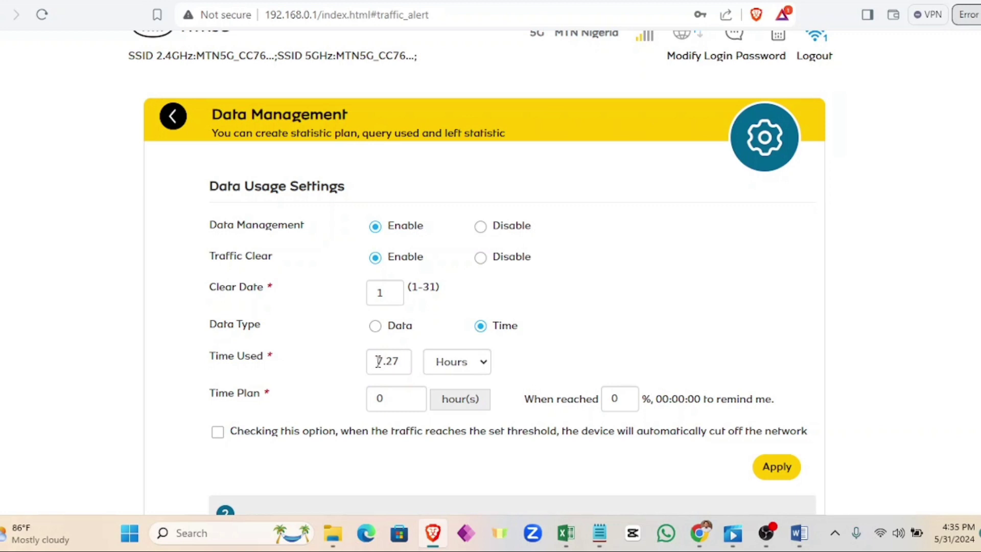
pyautogui.click(480, 362)
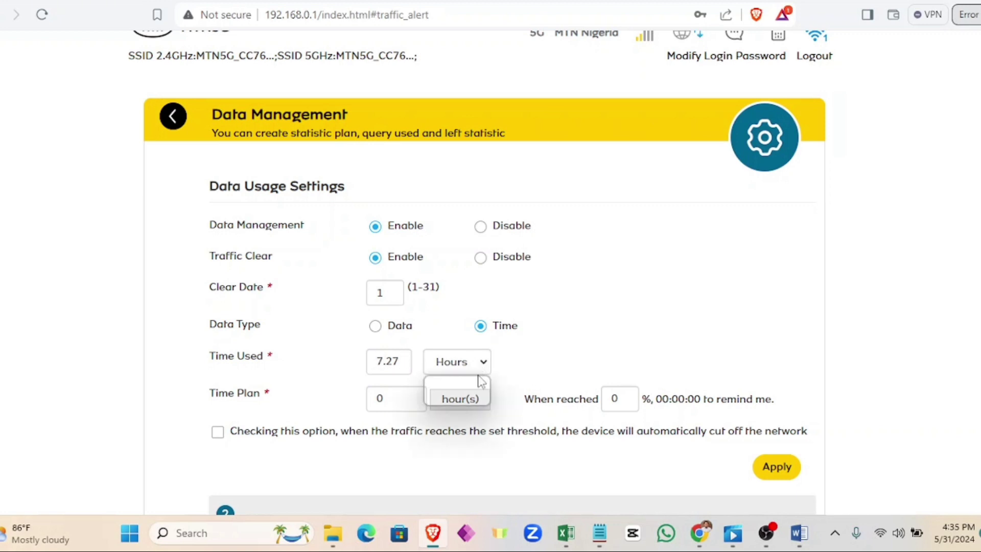
pyautogui.click(533, 366)
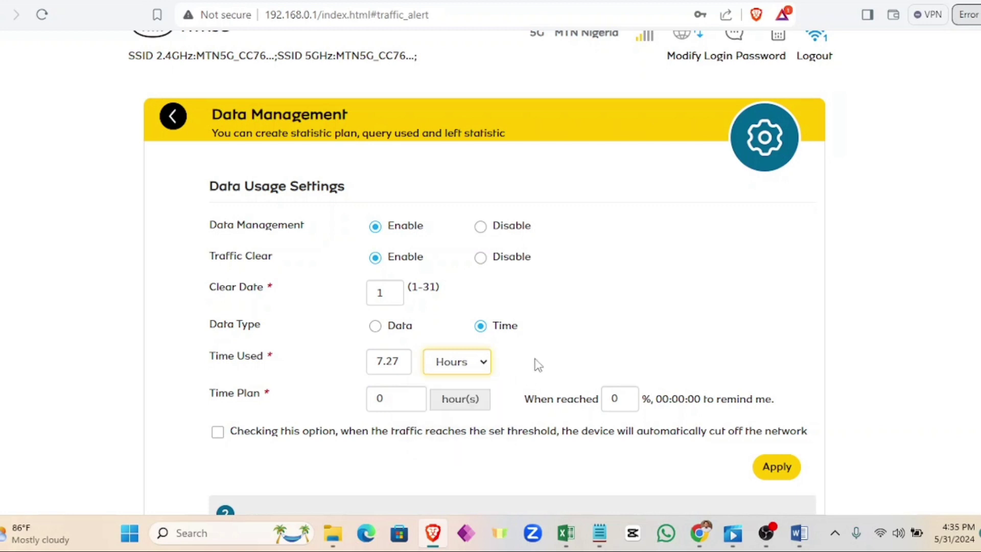
pyautogui.moveTo(402, 359); pyautogui.dragTo(373, 361)
pyautogui.click(576, 354)
# Step: Switch Data Type to Data, check the 1.63 GB Data Used, then disable Data Management
pyautogui.click(376, 327)
pyautogui.click(375, 327)
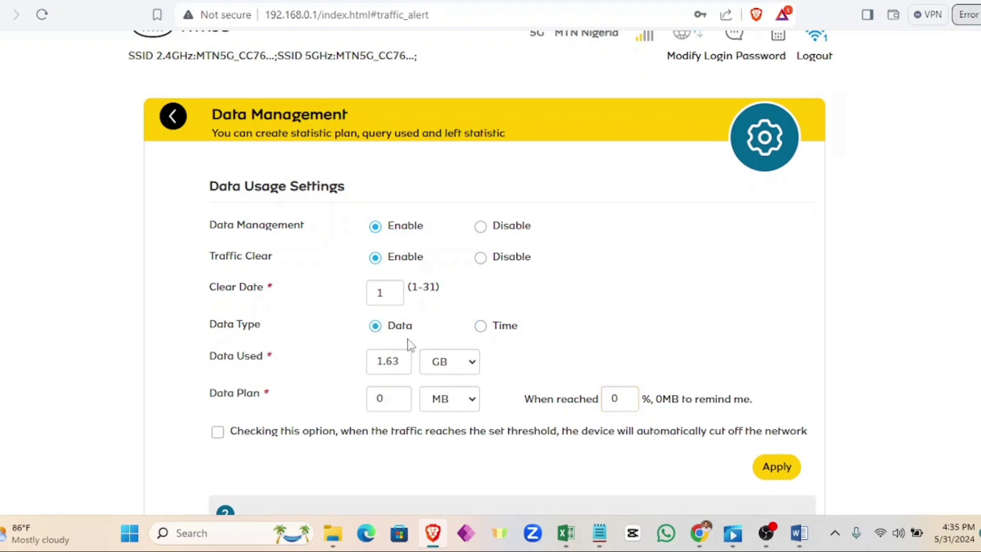
pyautogui.scroll(-2, 409, 337)
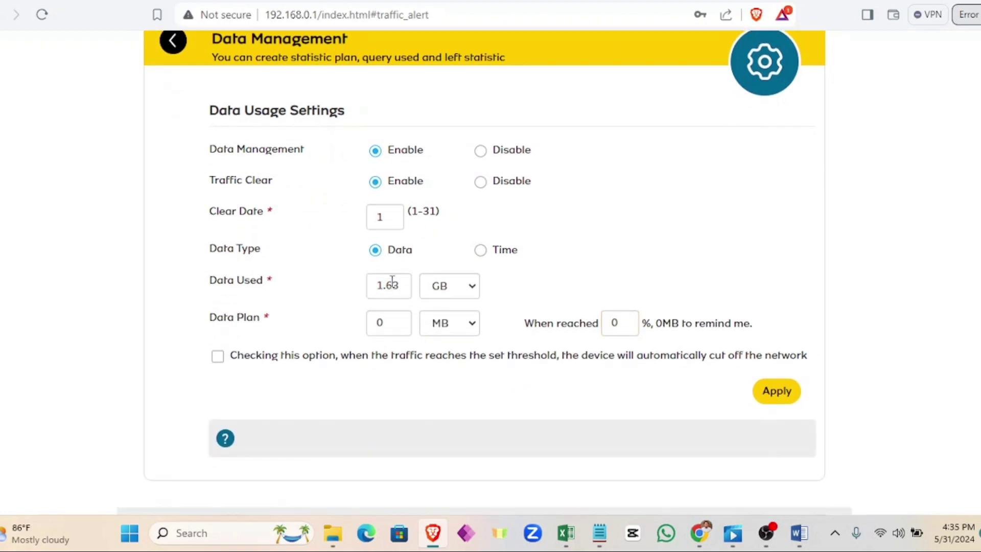
pyautogui.moveTo(402, 284); pyautogui.dragTo(349, 289)
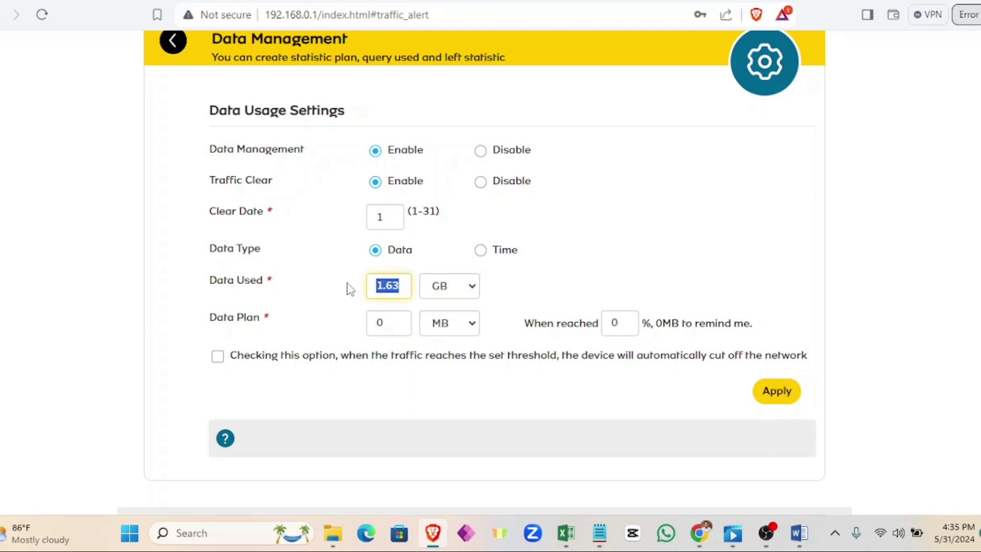
pyautogui.click(419, 293)
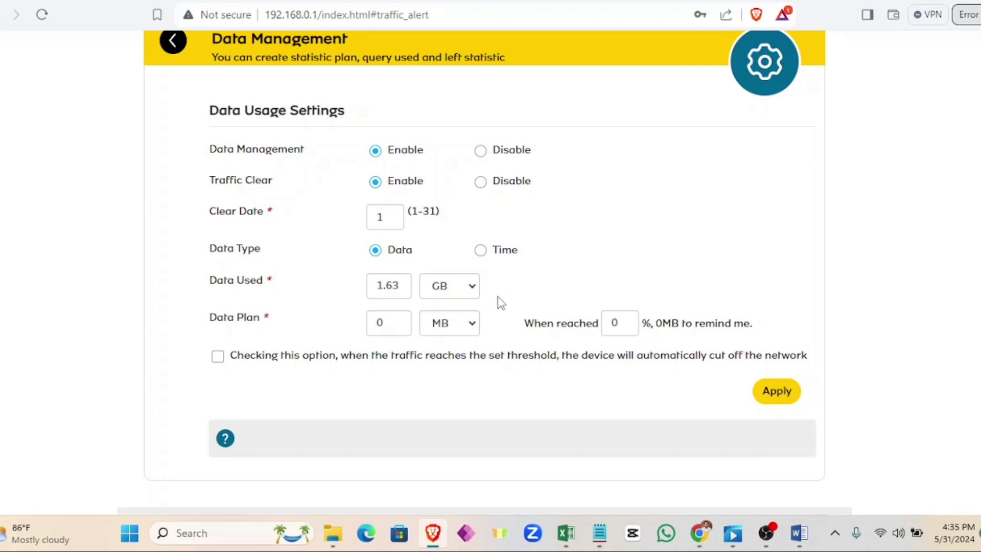
pyautogui.scroll(1, 498, 303)
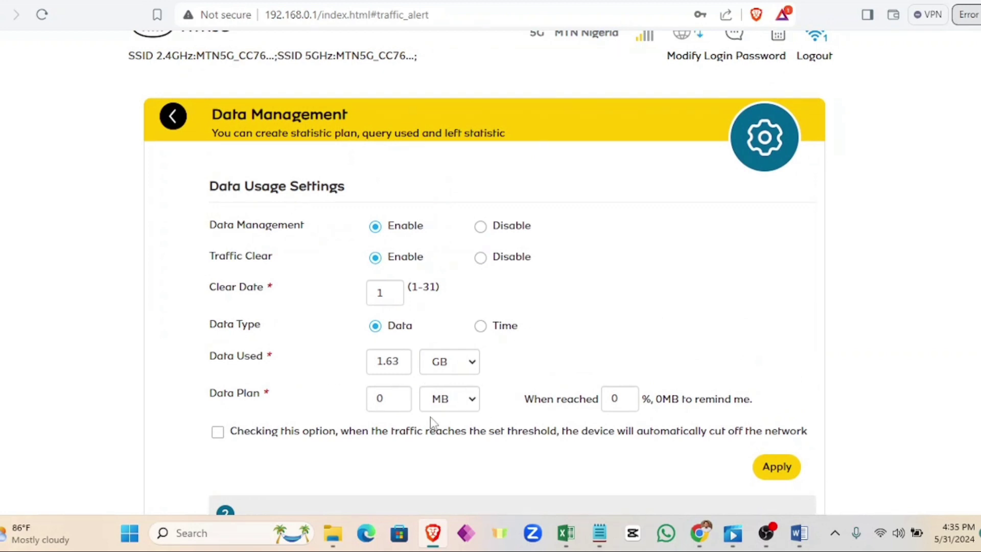
pyautogui.click(480, 226)
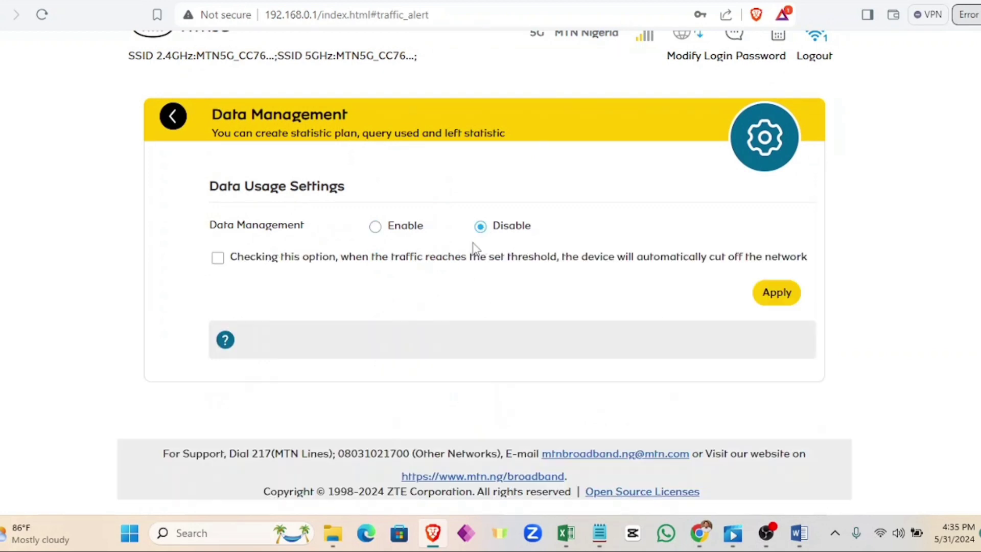
# Step: Back on the home dashboard, open the Device SMS inbox holding 17 of 100 messages
pyautogui.click(173, 117)
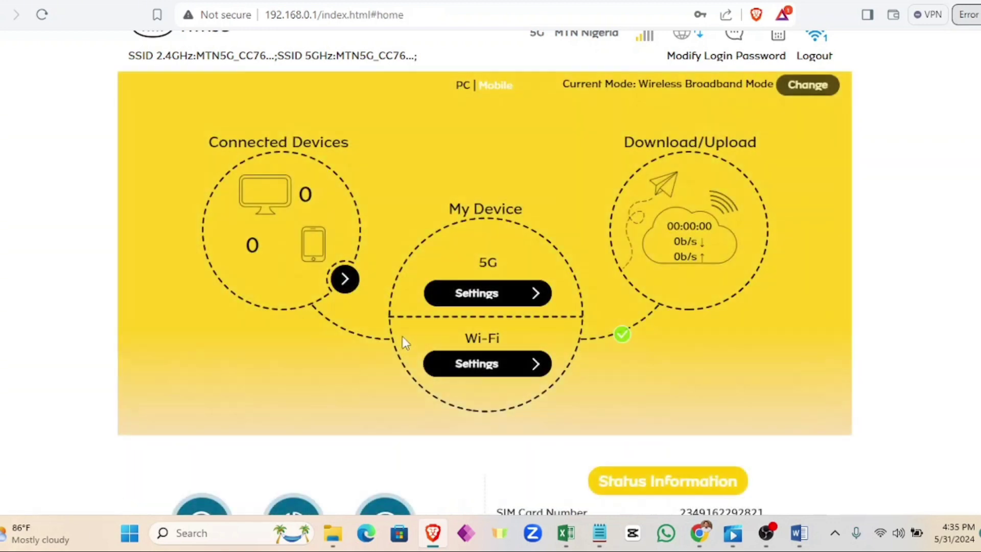
pyautogui.scroll(-3, 402, 338)
pyautogui.scroll(2, 416, 337)
pyautogui.scroll(1, 438, 322)
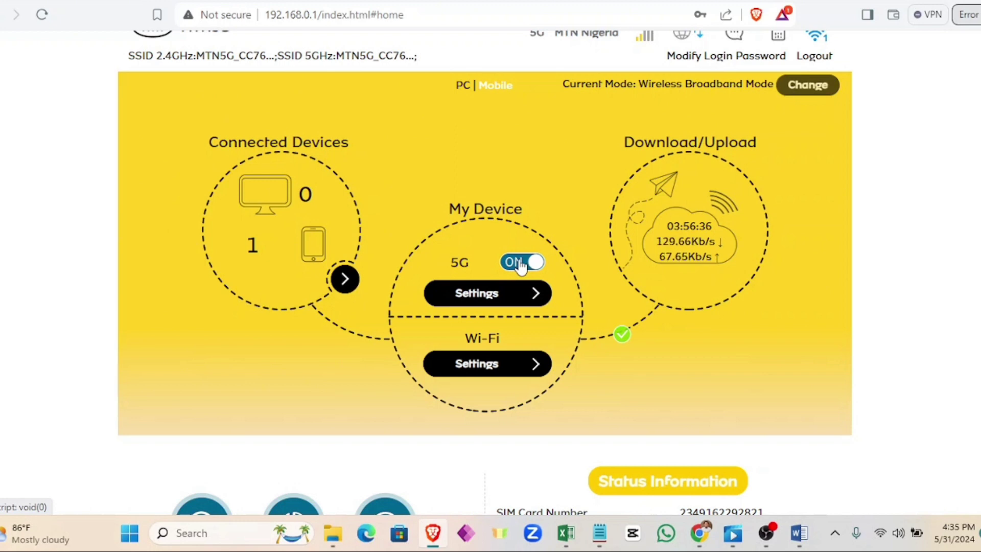
pyautogui.scroll(-7, 520, 265)
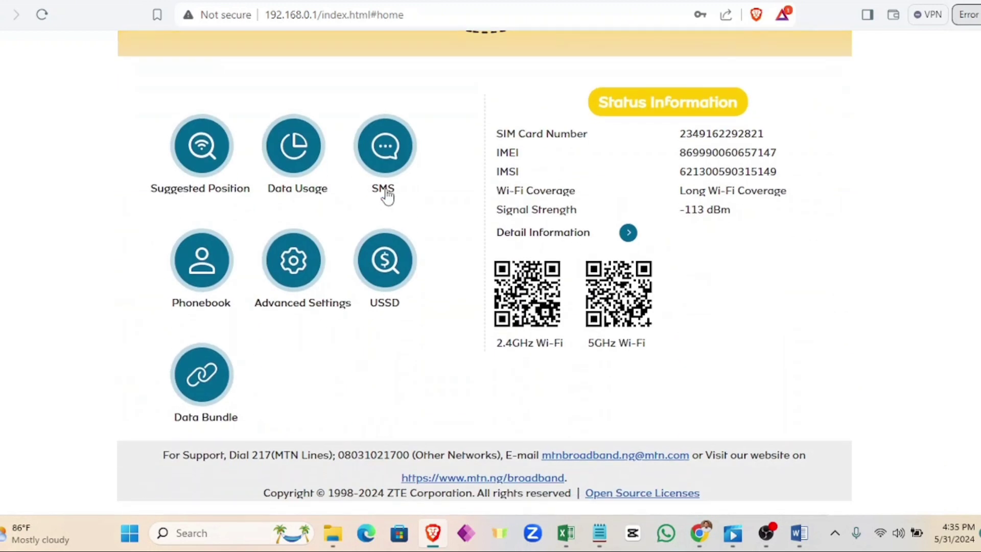
pyautogui.click(387, 197)
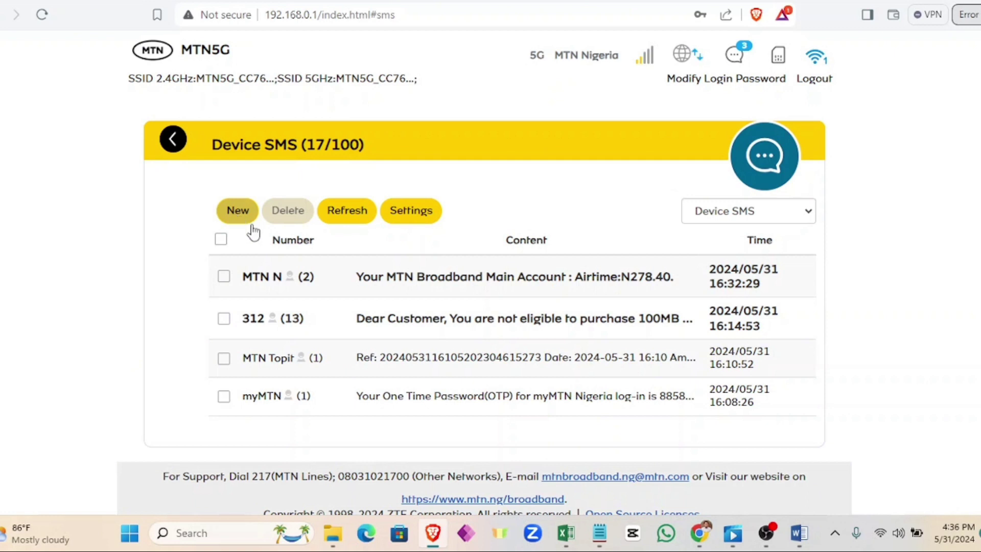
# Step: Return home, glance at the Phonebook, then leave it for the dashboard
pyautogui.click(171, 139)
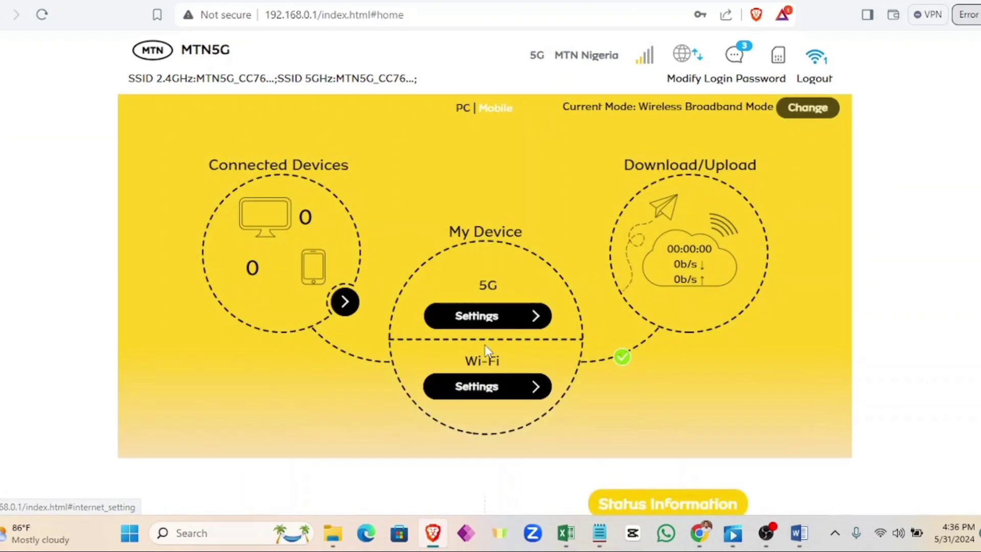
pyautogui.scroll(-7, 486, 351)
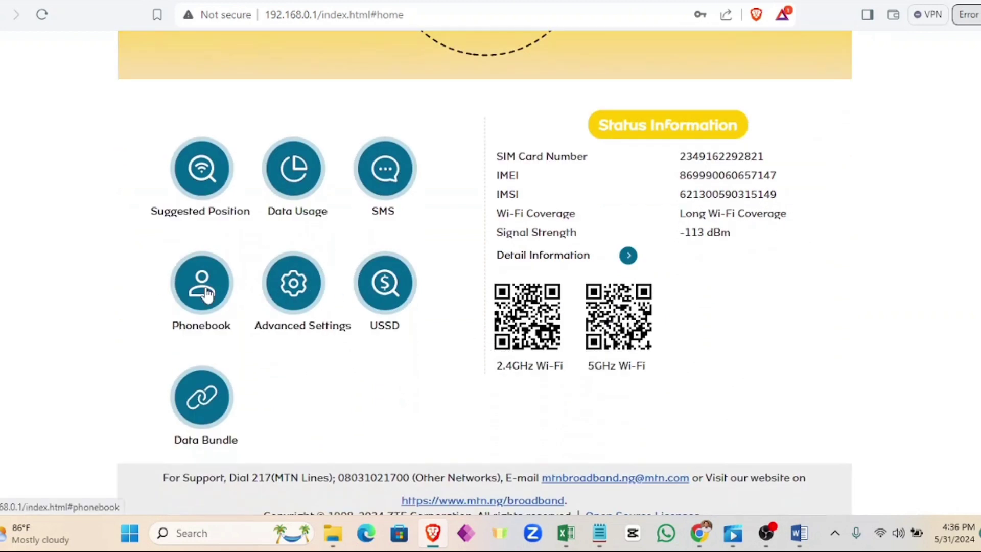
pyautogui.click(221, 292)
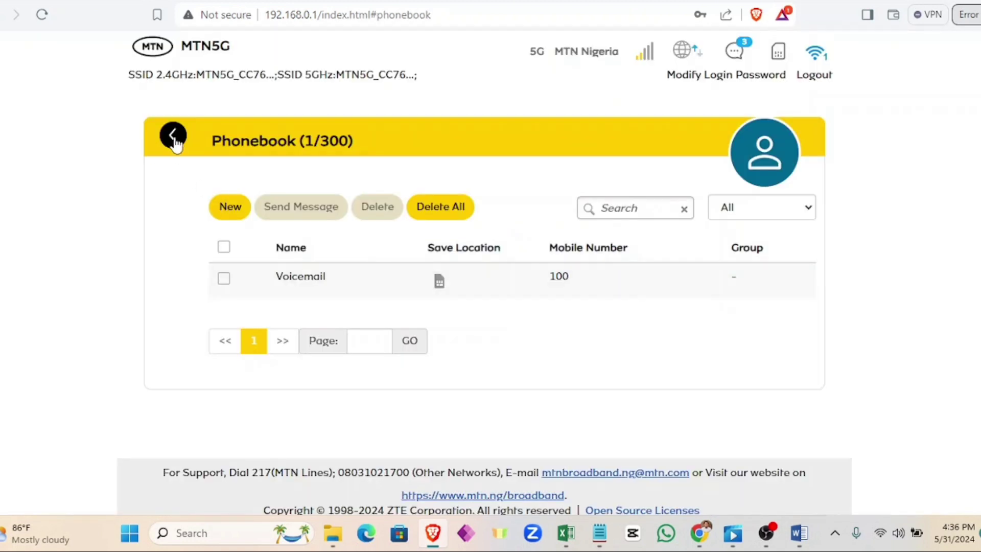
pyautogui.click(172, 136)
# Step: Open Advanced Settings and scroll through the Night Mode options
pyautogui.scroll(-5, 345, 347)
pyautogui.scroll(-1, 349, 348)
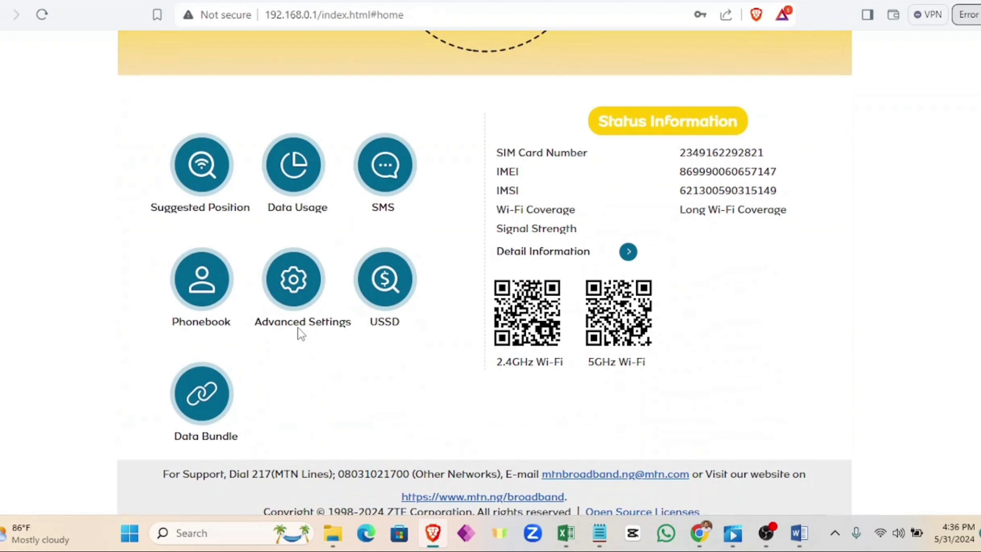
pyautogui.click(314, 282)
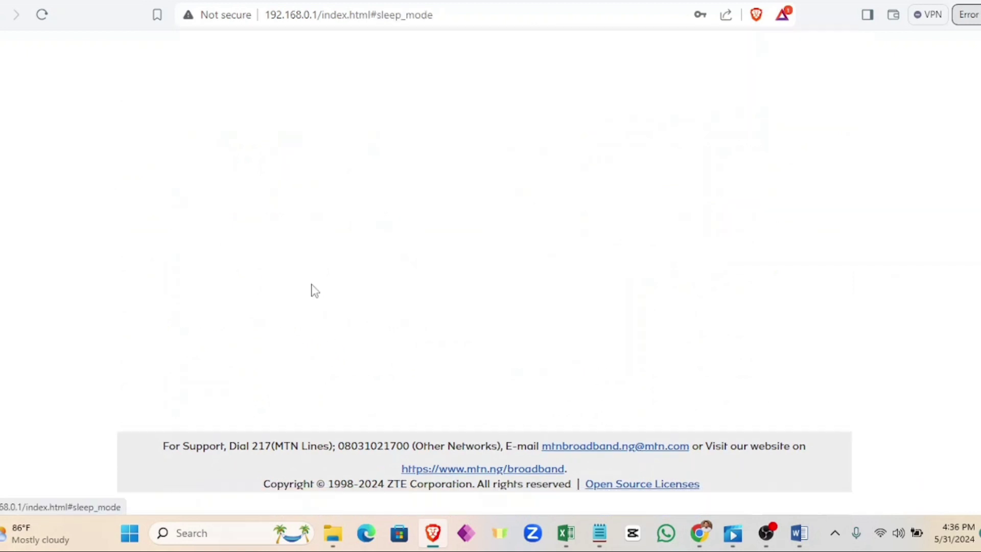
pyautogui.scroll(3, 390, 330)
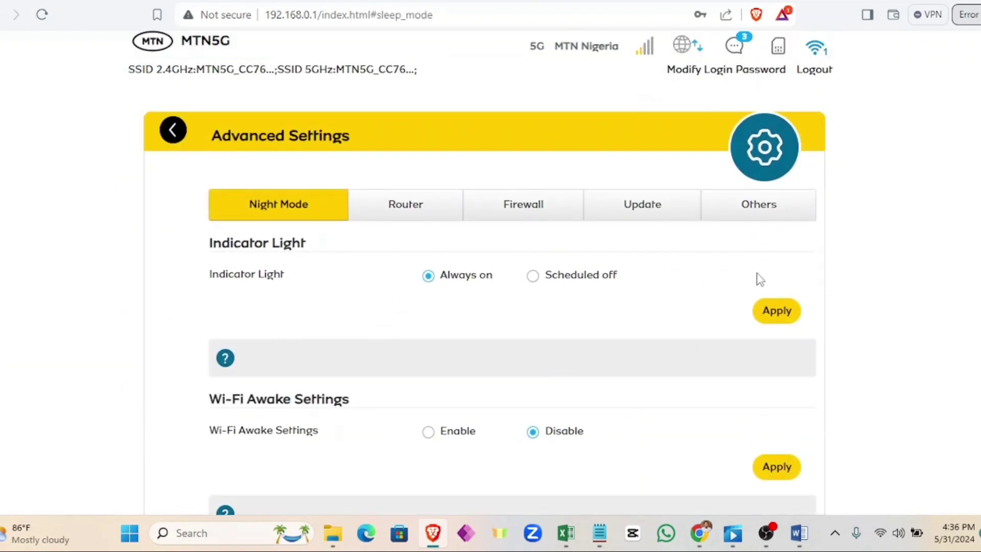
pyautogui.scroll(-3, 552, 392)
pyautogui.scroll(3, 551, 390)
# Step: Check the airtime balance over USSD, retrying after a failure to get N278.40, then return home
pyautogui.click(174, 132)
pyautogui.scroll(-6, 408, 332)
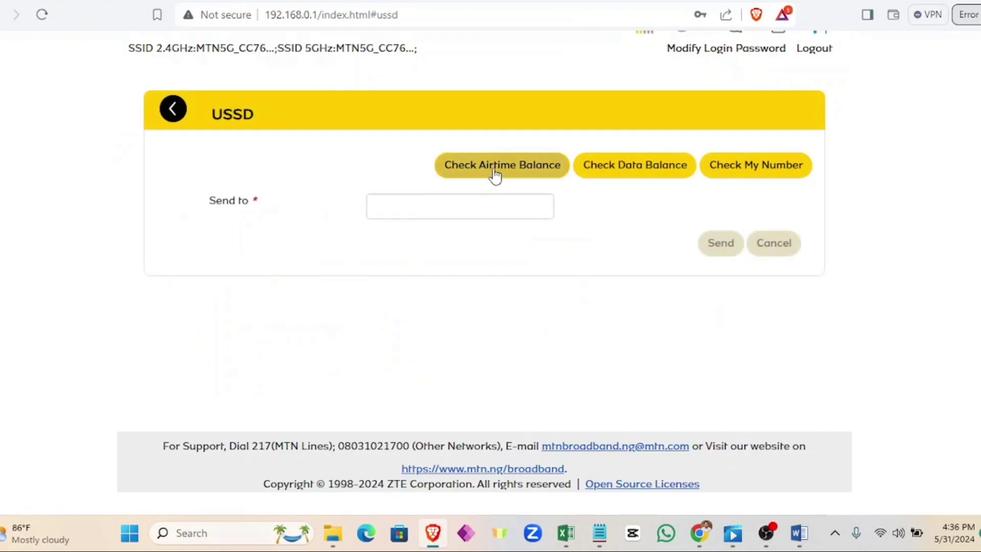
pyautogui.click(496, 173)
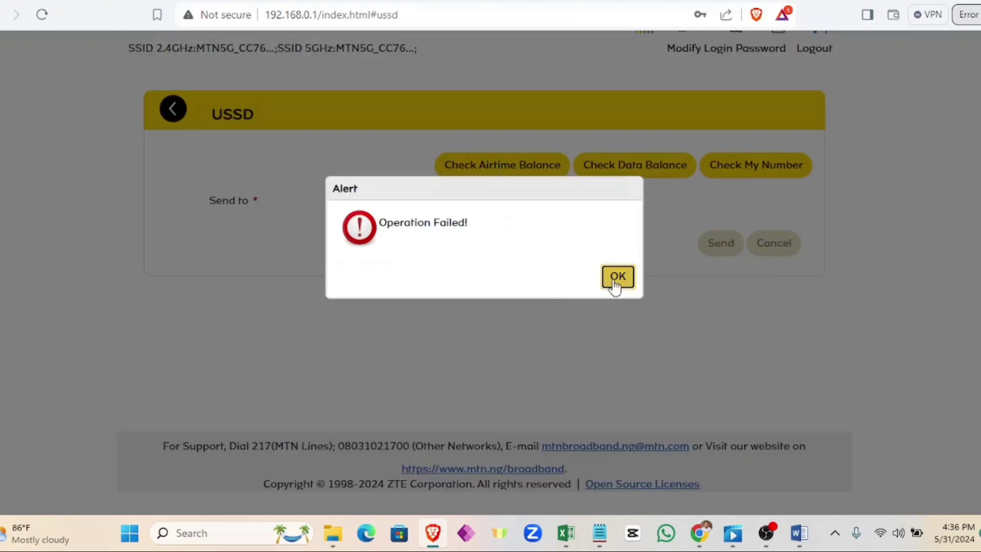
pyautogui.click(613, 283)
pyautogui.click(497, 164)
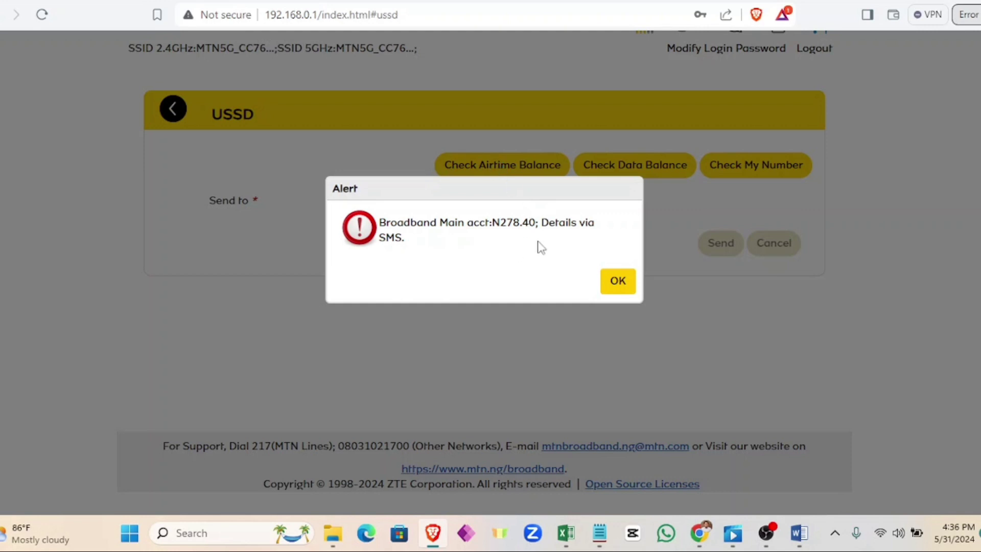
pyautogui.click(618, 283)
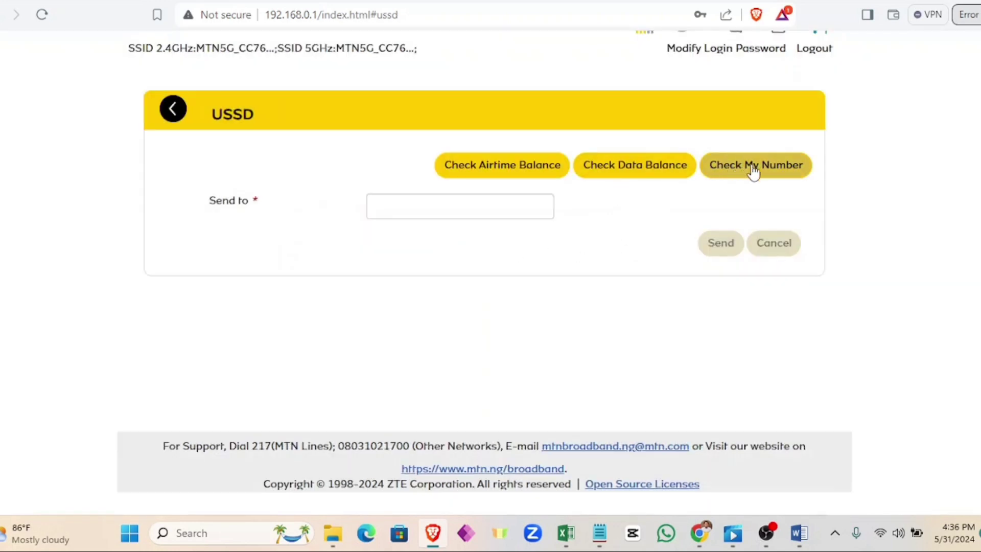
pyautogui.click(174, 109)
pyautogui.scroll(-5, 415, 383)
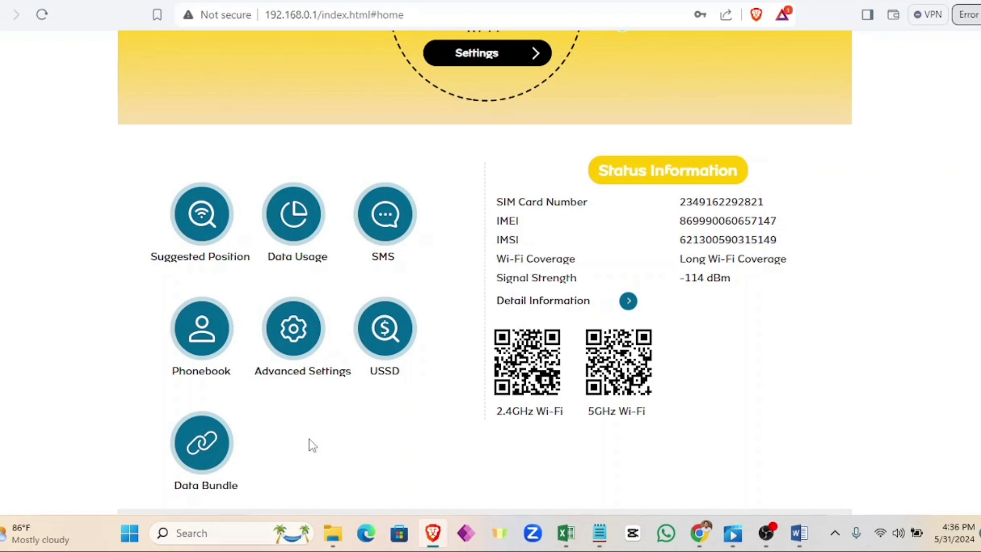
pyautogui.scroll(1, 309, 444)
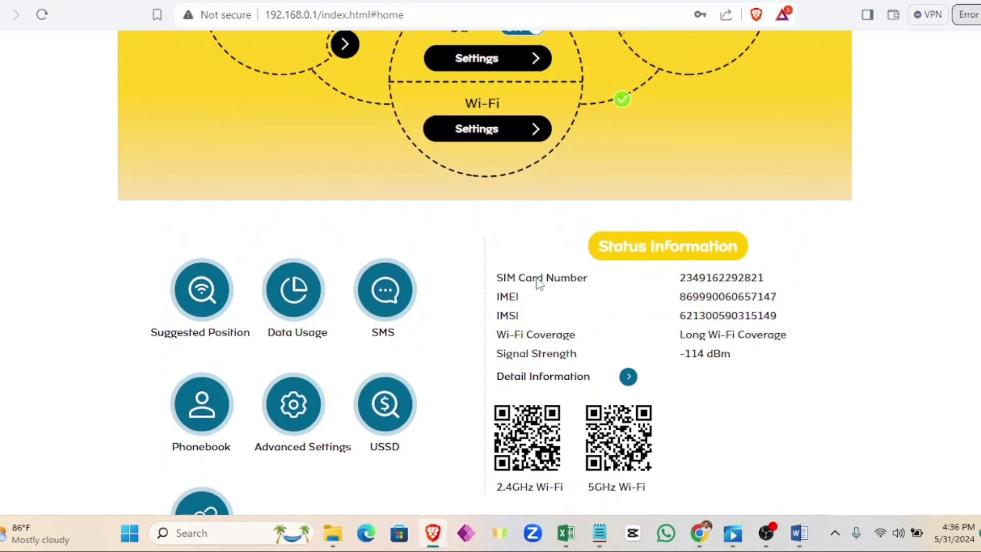
pyautogui.moveTo(494, 278); pyautogui.dragTo(811, 284)
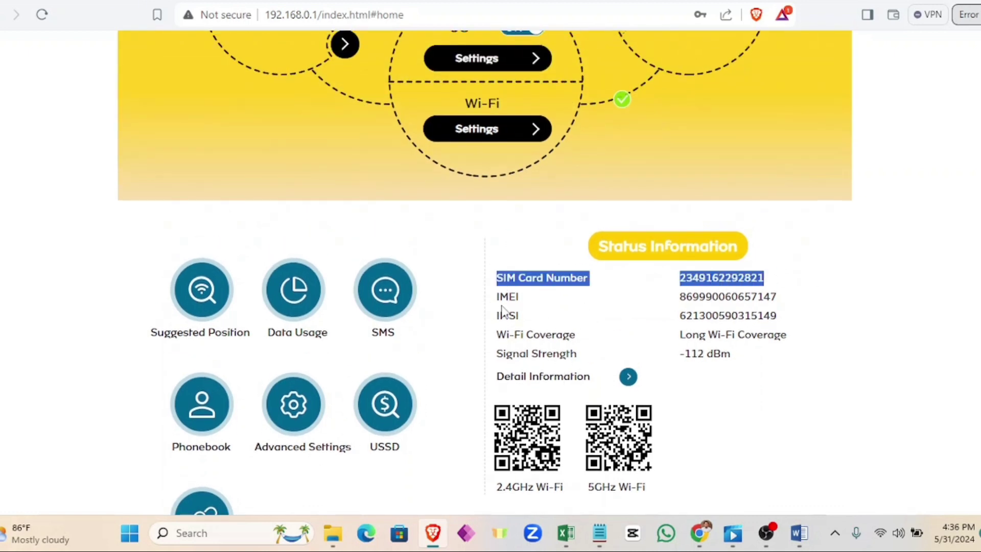
pyautogui.moveTo(492, 298); pyautogui.dragTo(778, 302)
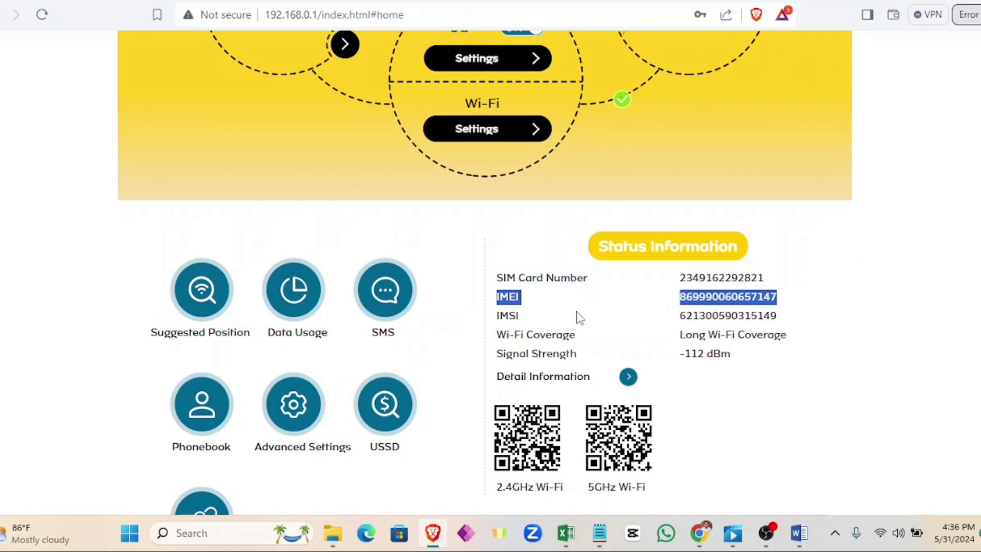
pyautogui.moveTo(494, 320); pyautogui.dragTo(795, 317)
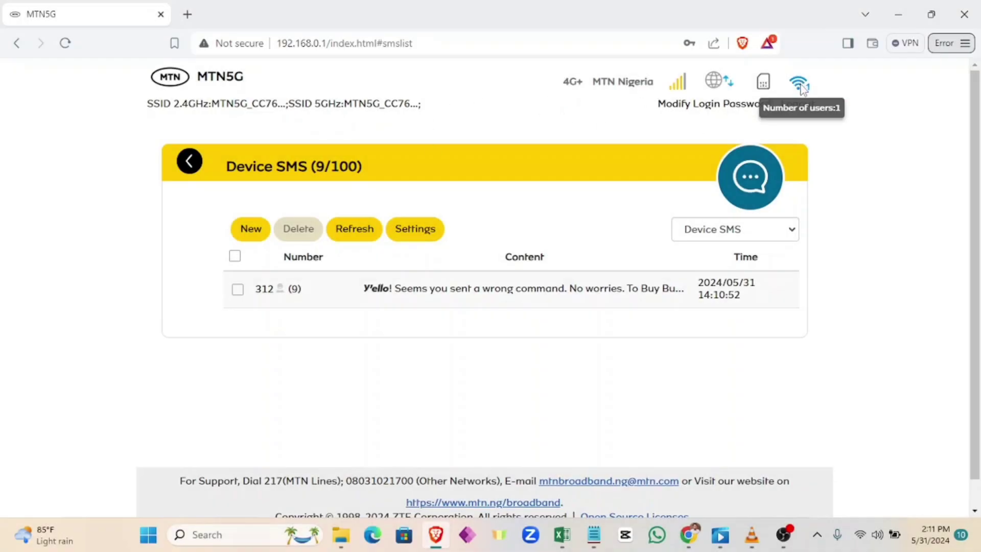
# Step: Log out of the router admin and confirm with Yes
pyautogui.click(796, 104)
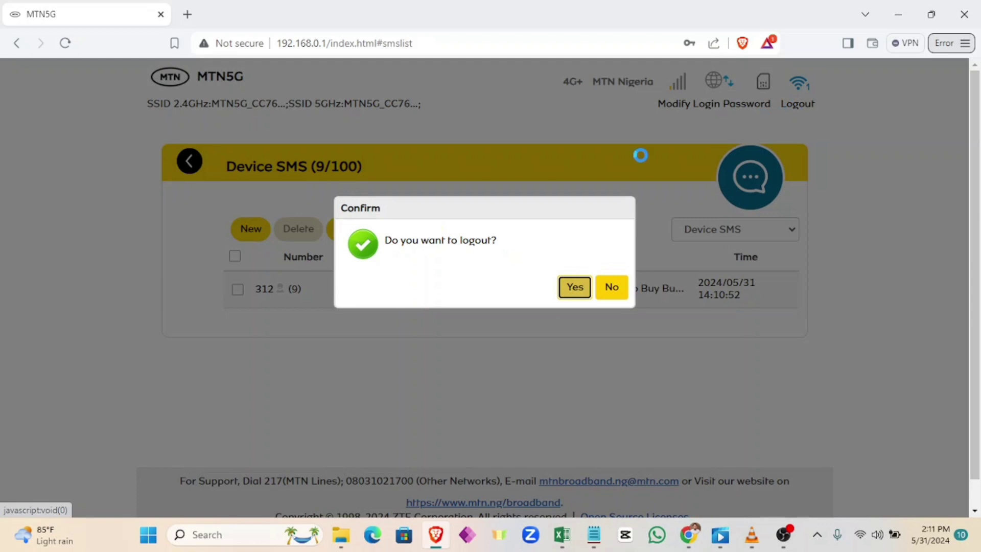
pyautogui.click(579, 295)
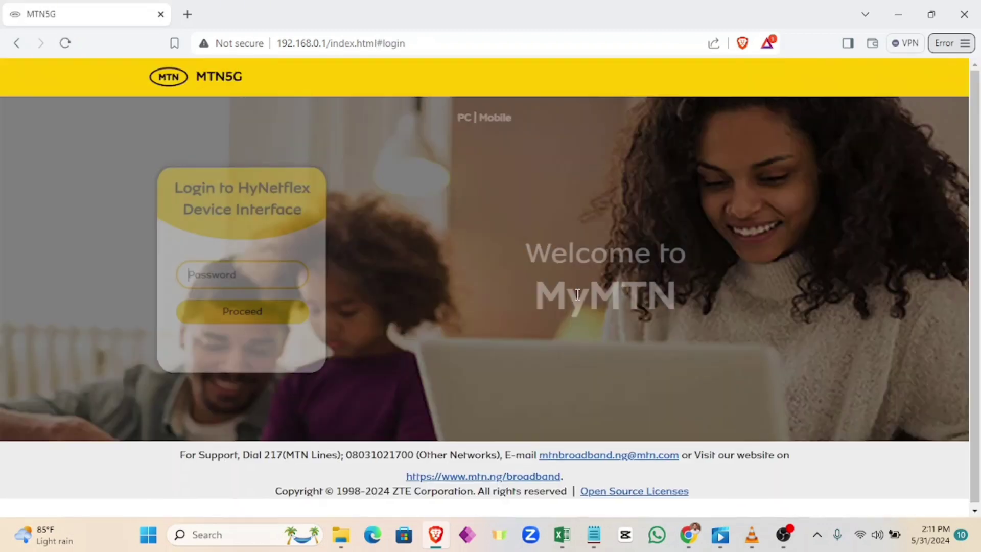